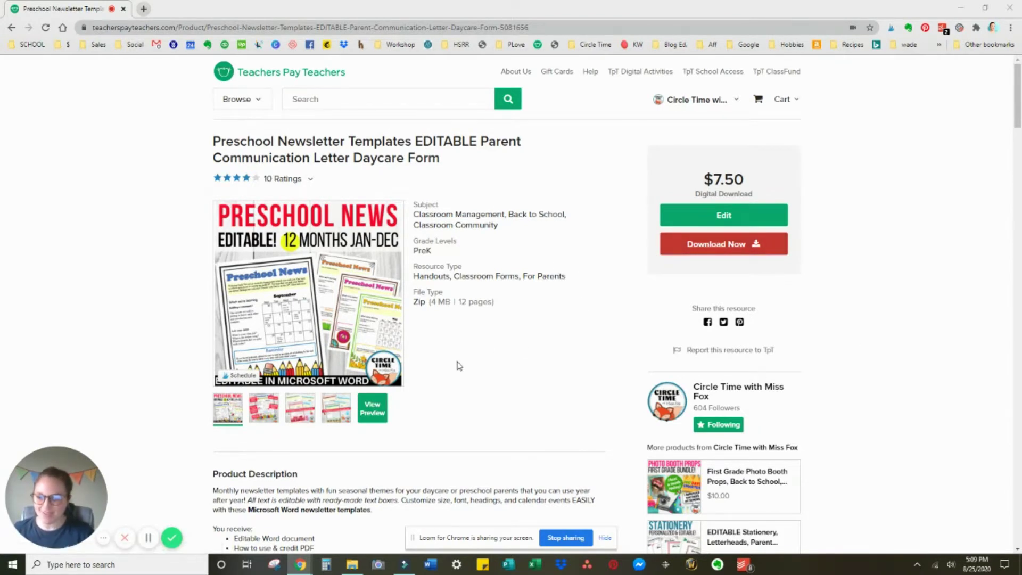
Read through the "How to Use and Credits" PDF from the downloaded PreschoolNewsletterTemplates folder and close it.
left_click(351, 564)
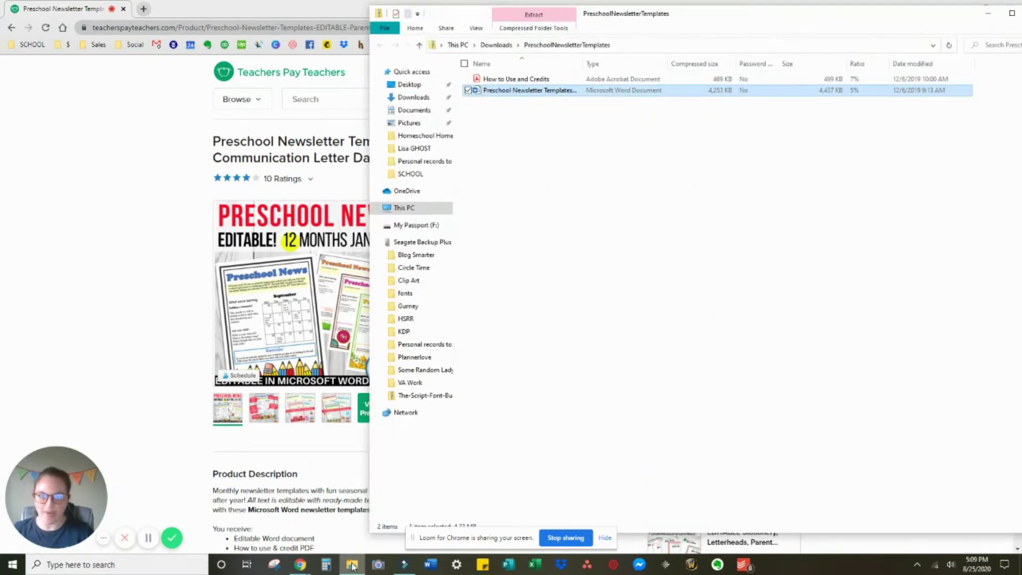
left_click(515, 81)
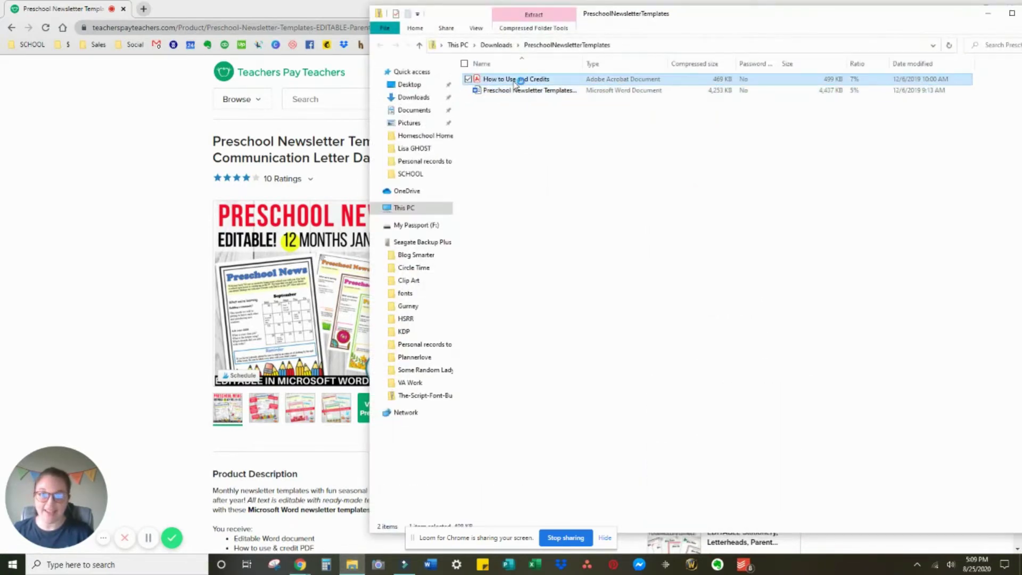
double_click(515, 81)
scroll(553, 190, "down", 5)
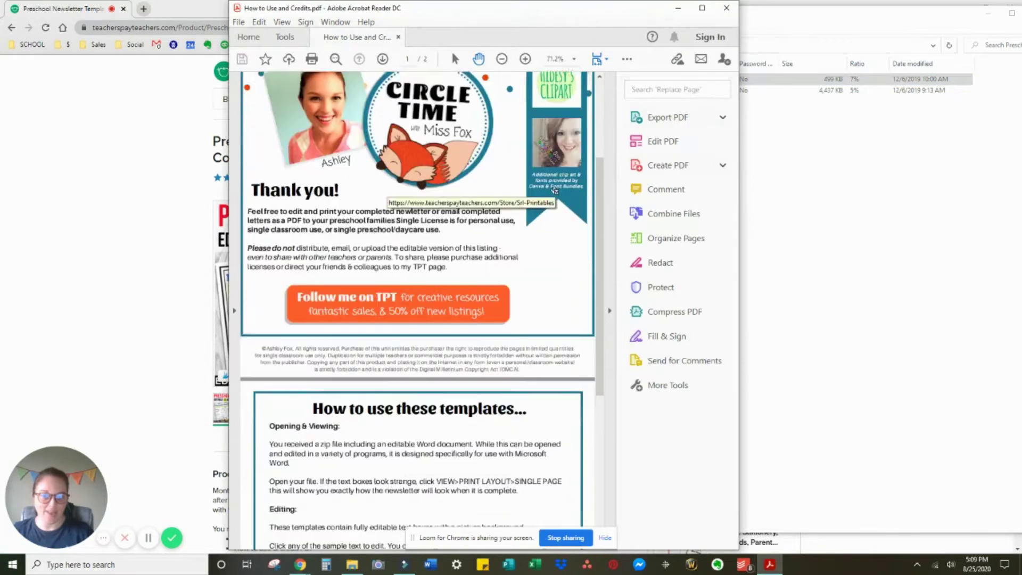
scroll(553, 190, "down", 10)
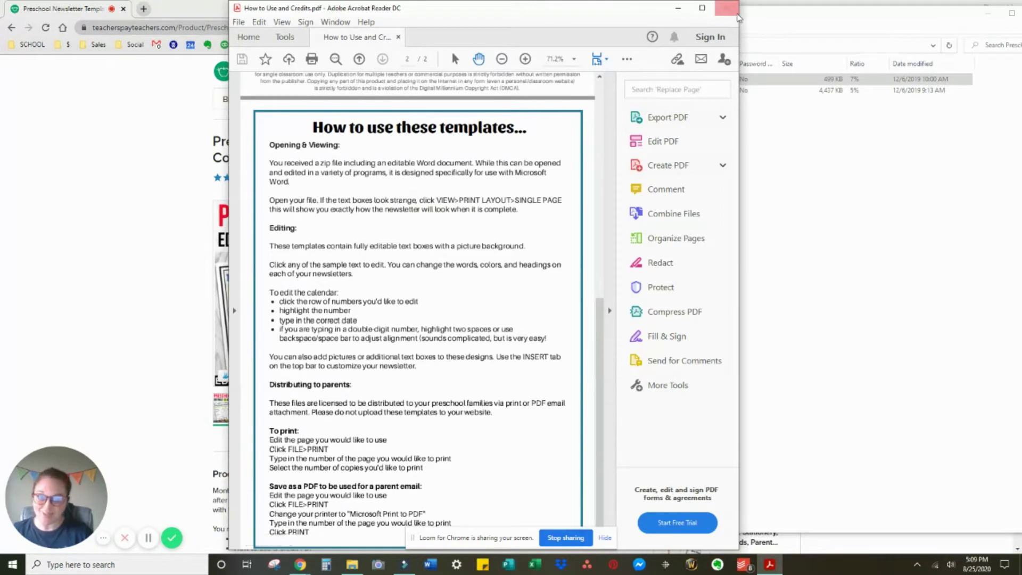
left_click(736, 12)
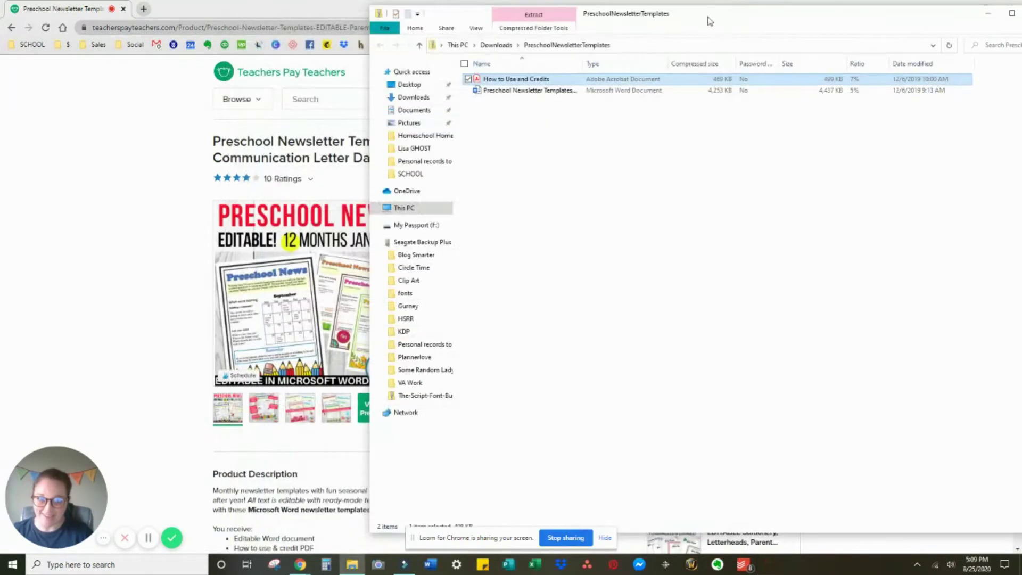
Open the Preschool Newsletter Templates Word document, enable editing, and set the view to one page.
double_click(530, 91)
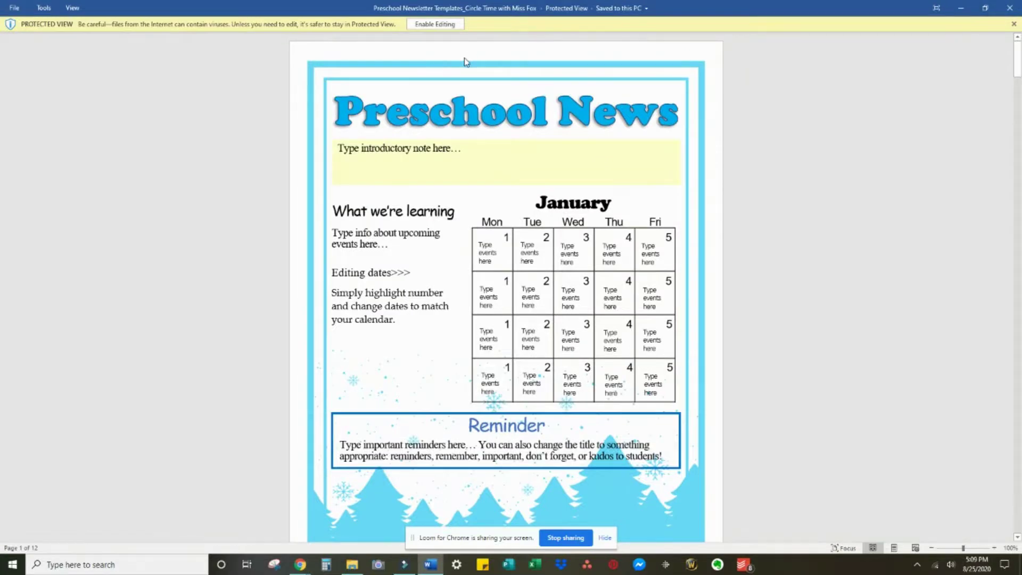
left_click(441, 26)
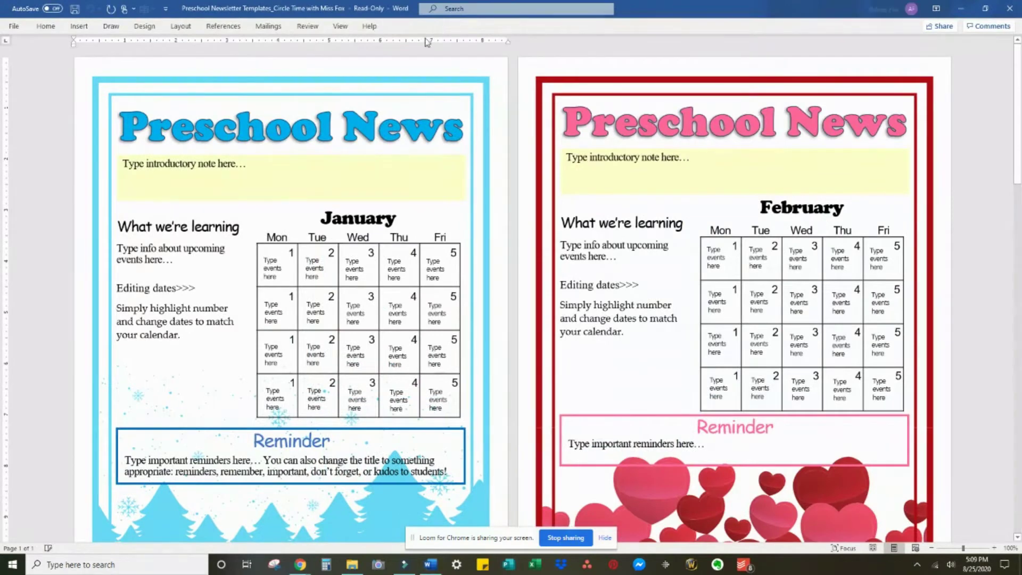
left_click(341, 27)
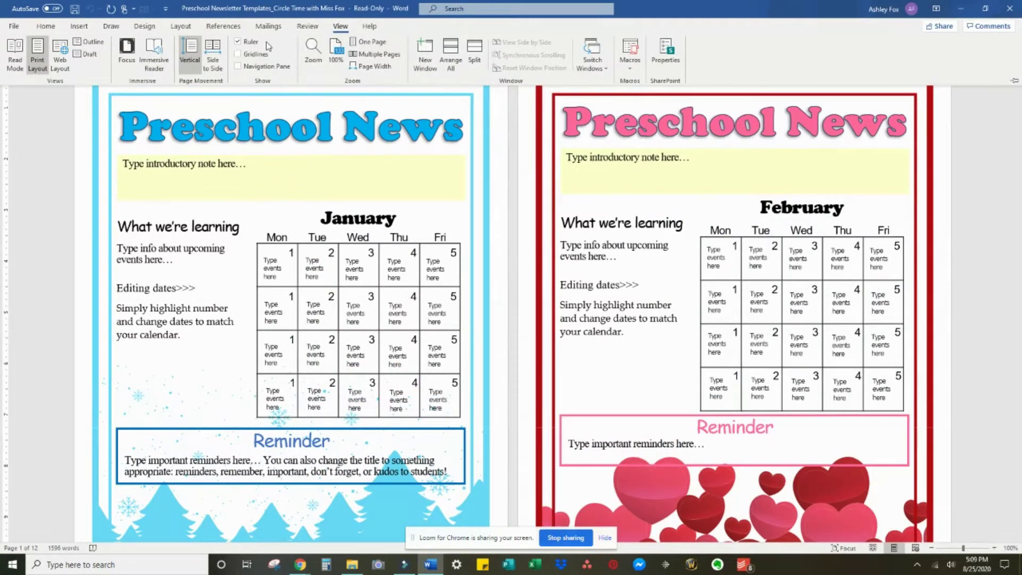
left_click(366, 42)
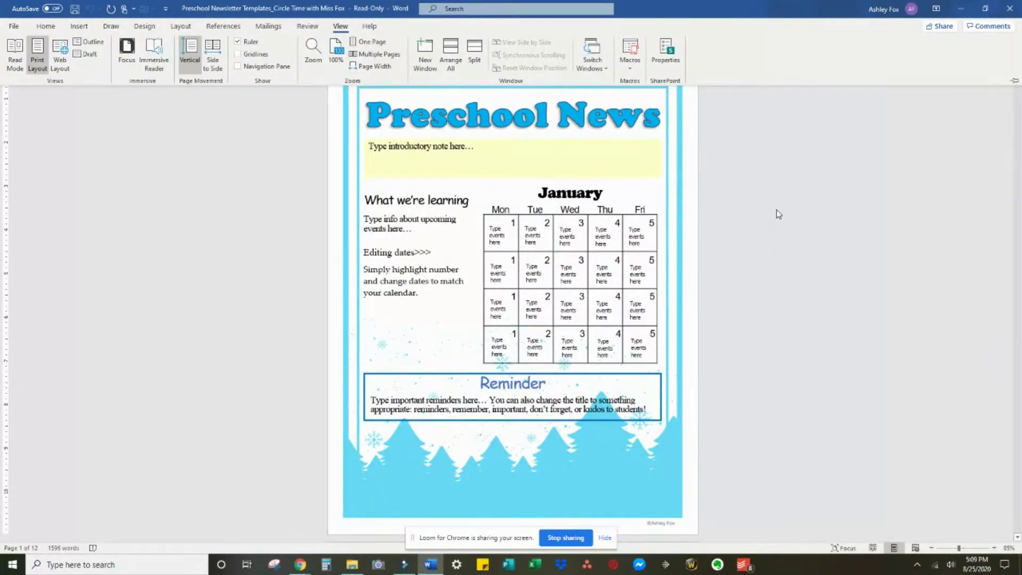
Look through the January to December newsletter templates and examine the editable text boxes on the September page.
scroll(714, 221, "down", 20)
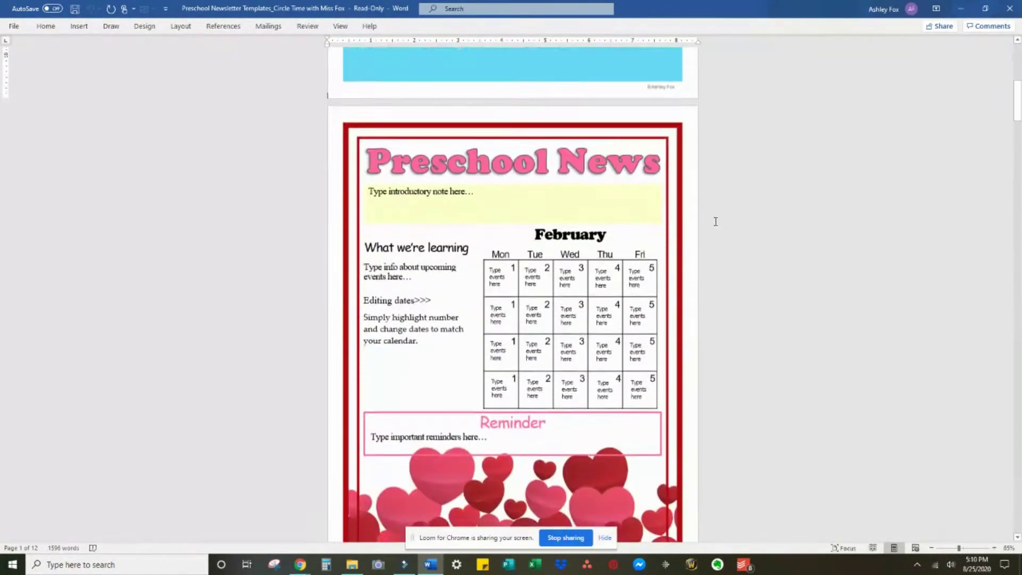
scroll(716, 221, "down", 20)
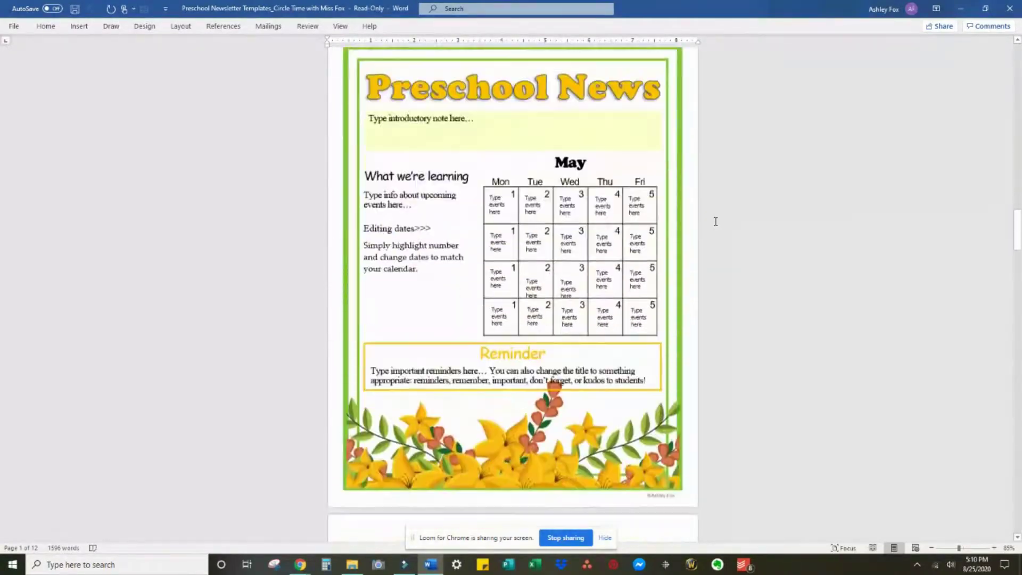
scroll(716, 221, "down", 20)
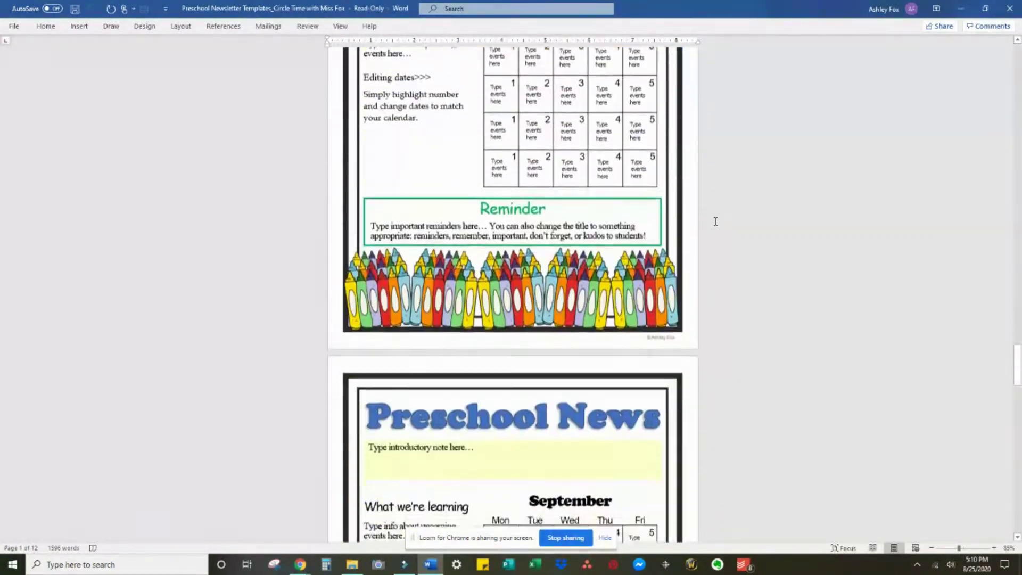
scroll(715, 221, "down", 15)
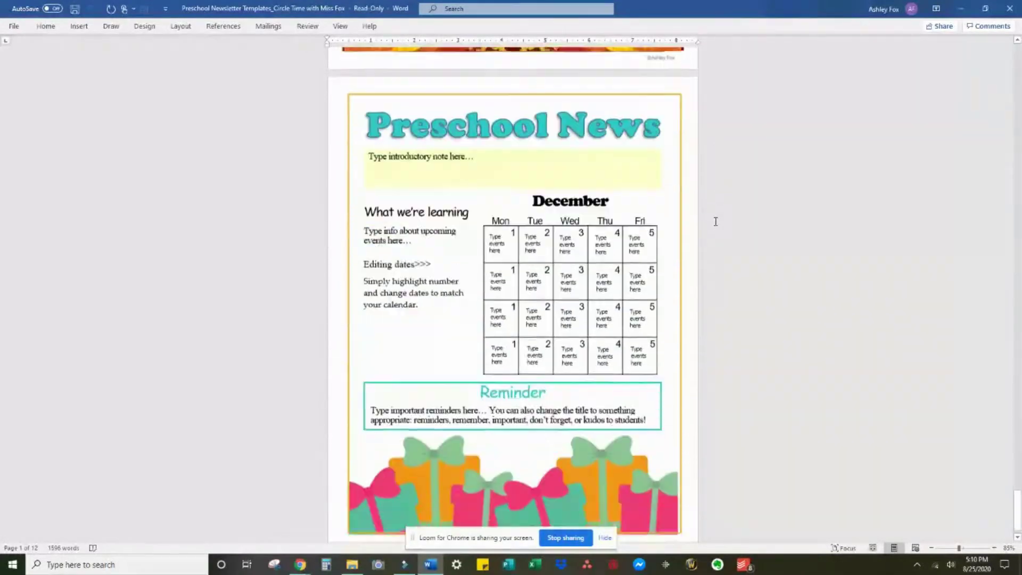
scroll(715, 221, "up", 14)
scroll(716, 221, "up", 11)
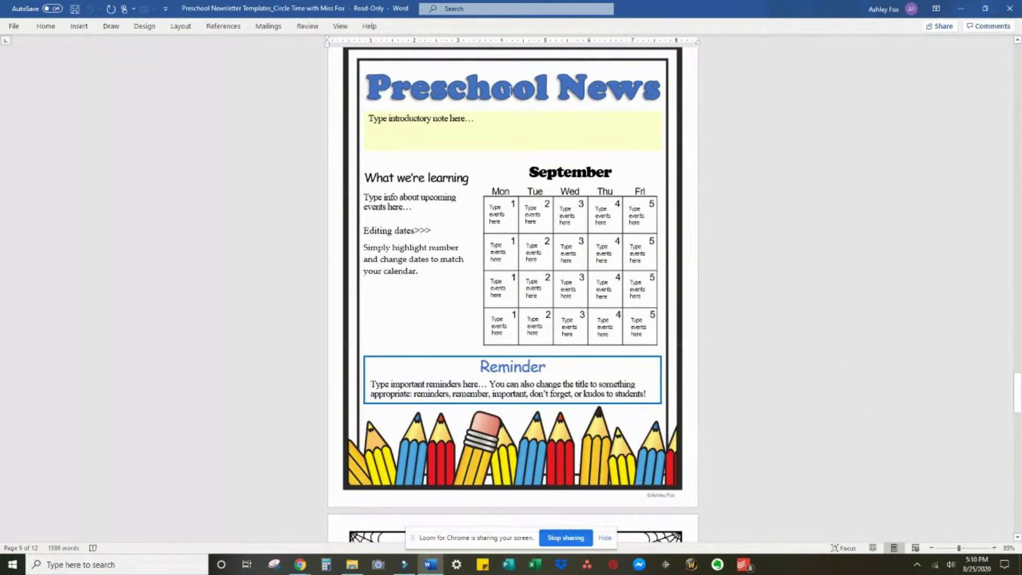
double_click(511, 90)
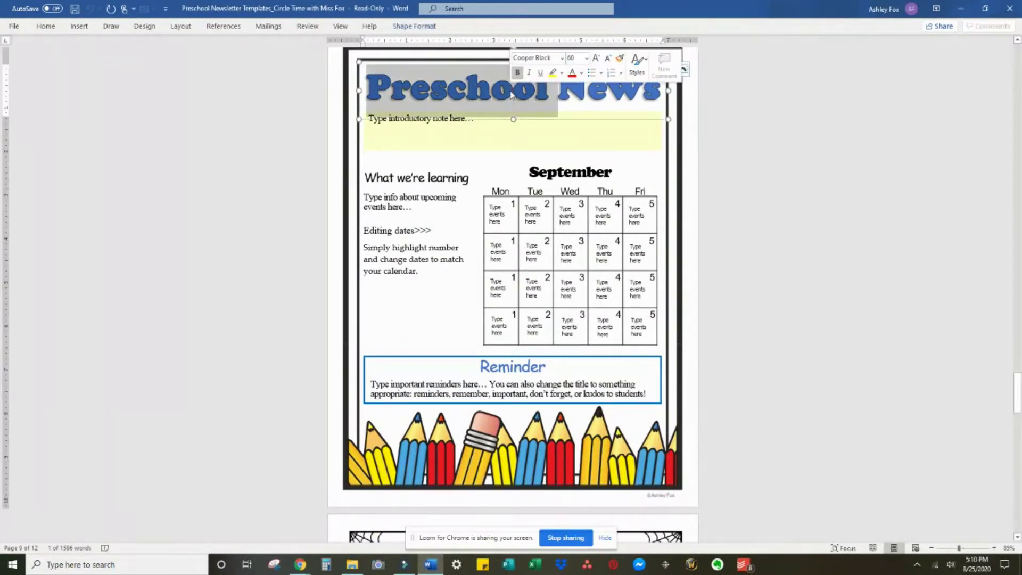
left_click(572, 102)
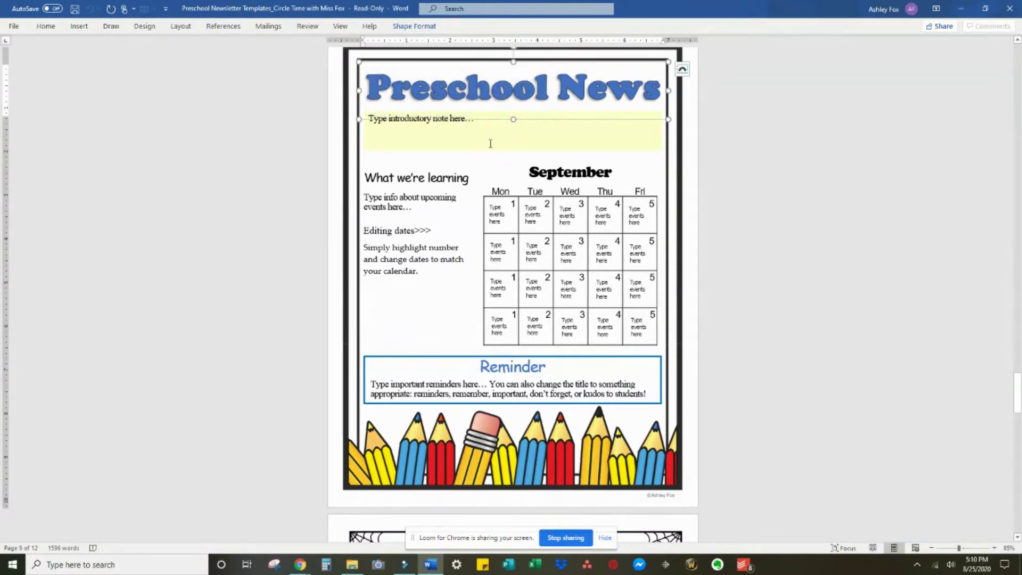
left_click(443, 177)
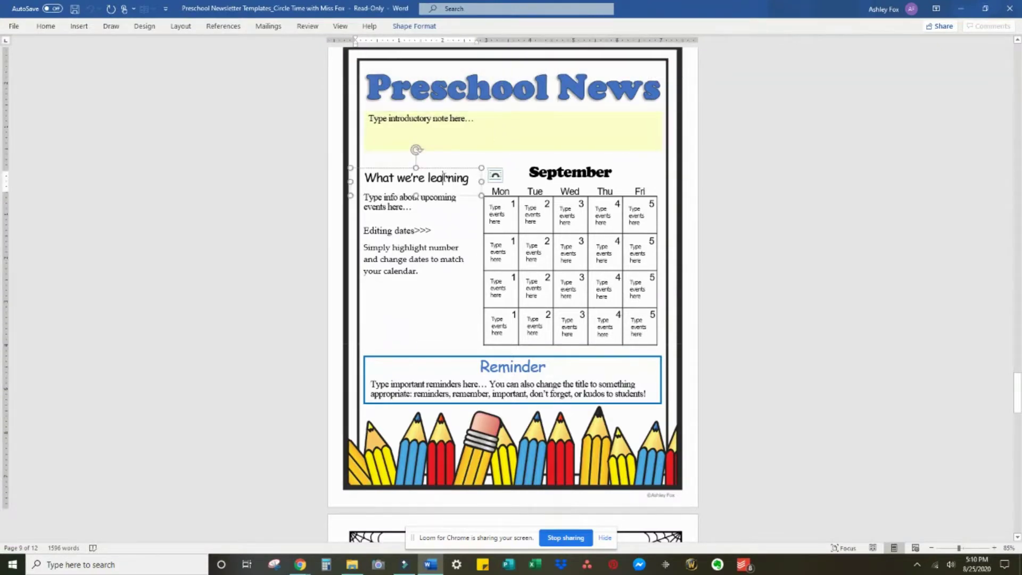
left_click(494, 209)
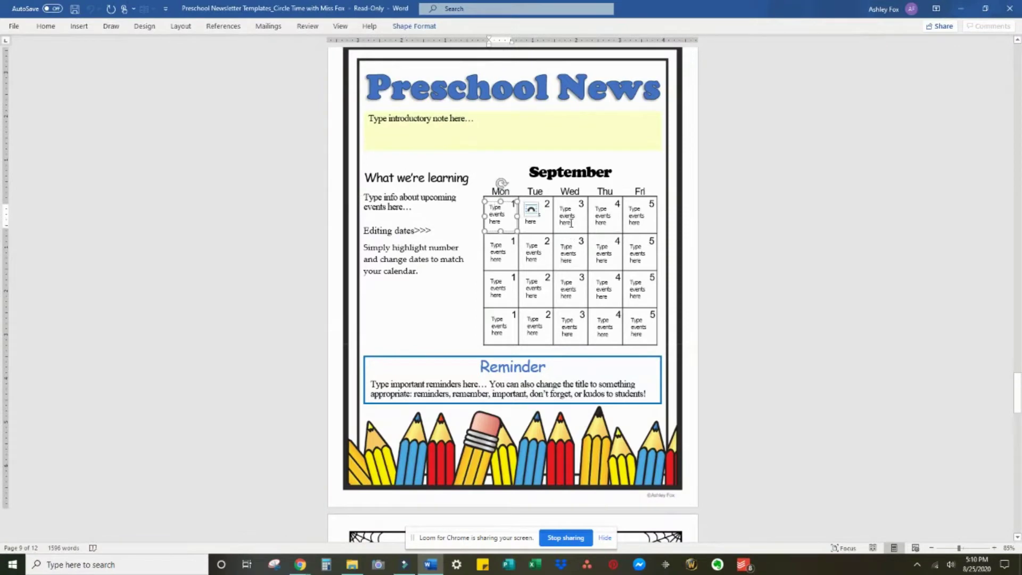
left_click(571, 223)
left_click(603, 252)
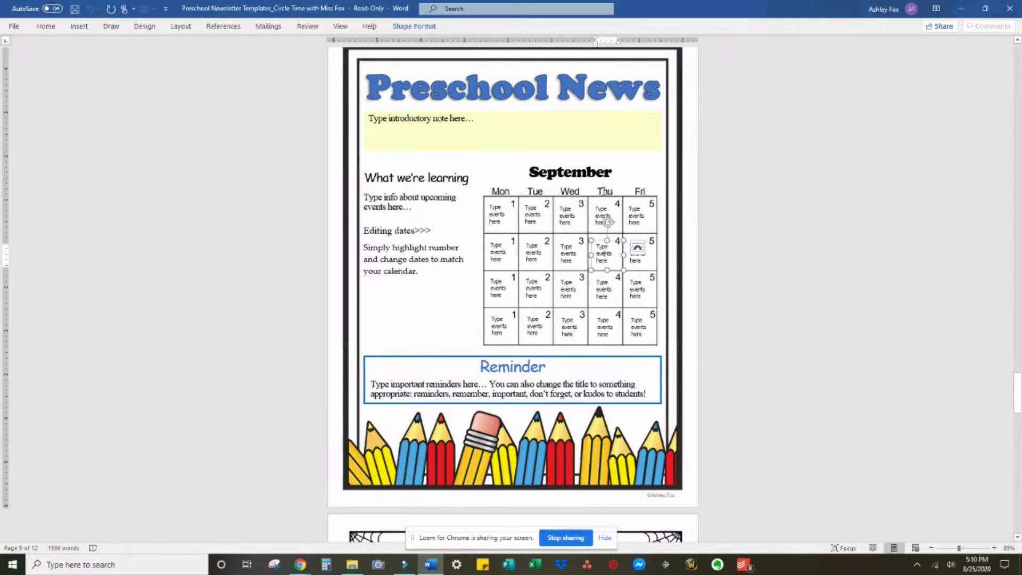
Retitle the September newsletter "Our Preschool!" and write a welcome-back introductory note asking for a Ziploc bag with a change of clothes, labelled with the child's name.
triple_click(554, 88)
type("Our Preschool!")
triple_click(453, 119)
type("Welc")
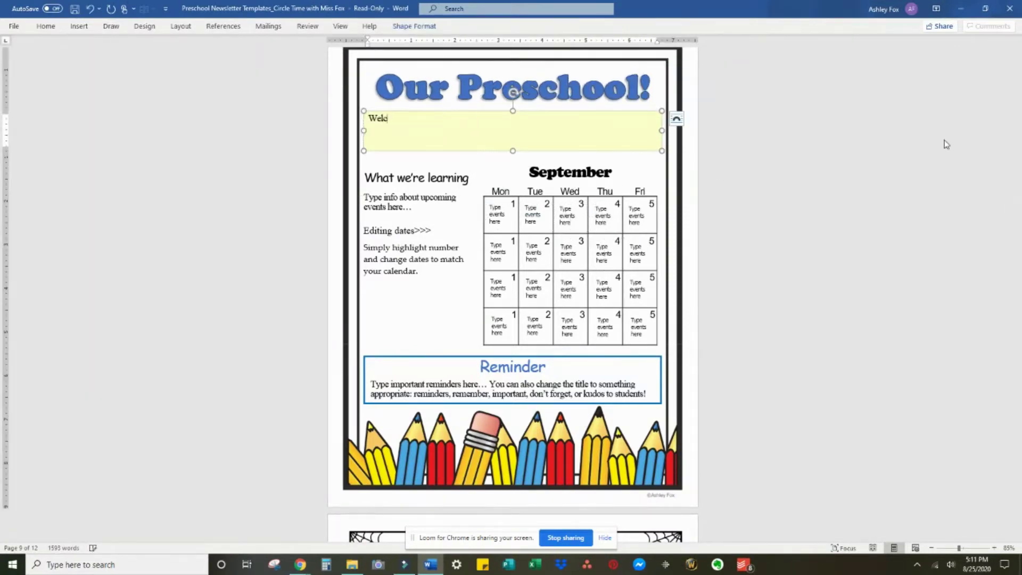
type("ome back to school! We are excited to start the year. Please remember to send a Ziploc b")
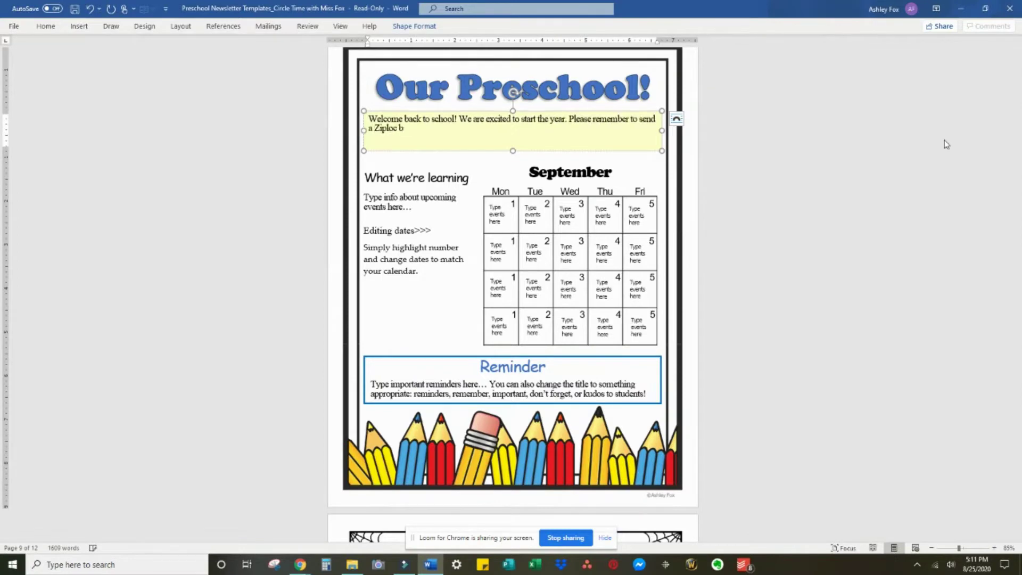
type("ag with a change of clothes to school with your child's name on it.")
Change the "What we're learning" heading to "This week" and the text below it to "We are learning about the calendar!".
triple_click(416, 178)
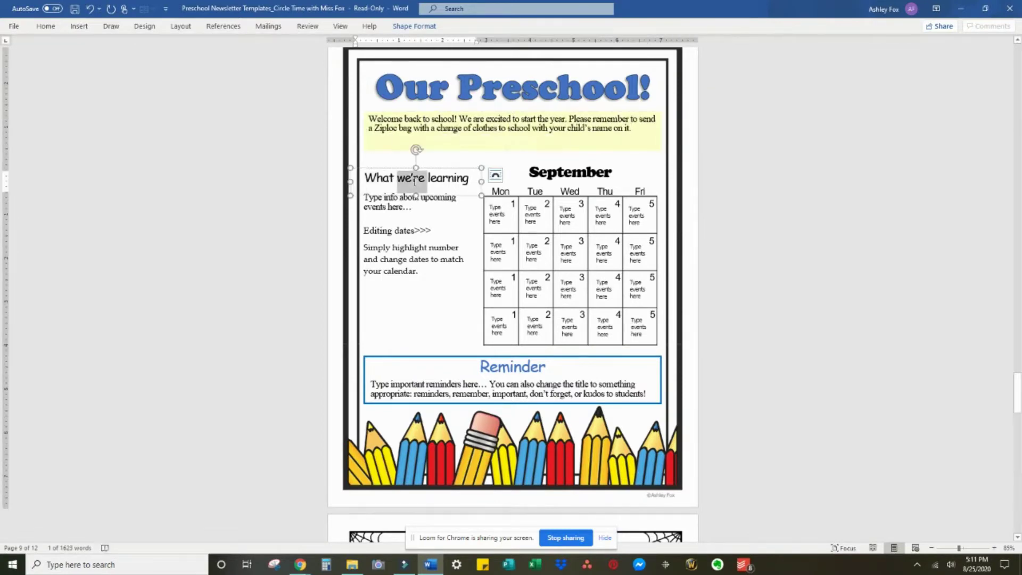
type("This week")
triple_click(409, 201)
type("We are learning about the calendar!")
Add the lines "Ask at home:", "What is the day of the week song?", "What day is it today?", "Is today a stay-home day? Or a school day?".
key("Return")
type("Ask a")
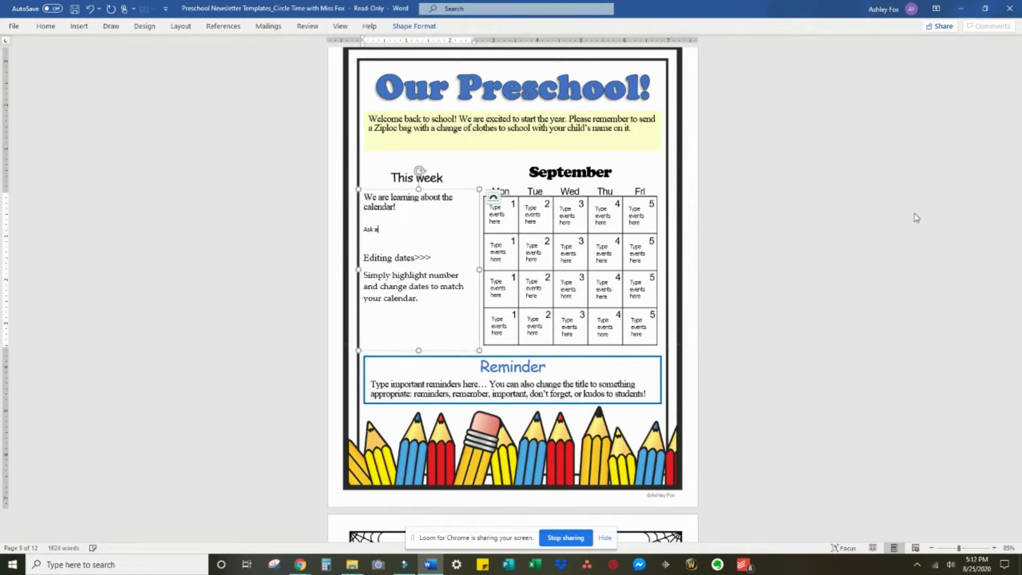
type("t home:")
key("Return")
type("What is the day of the week song?")
key("Return")
type("What day is it today?")
key("Return")
type("Is")
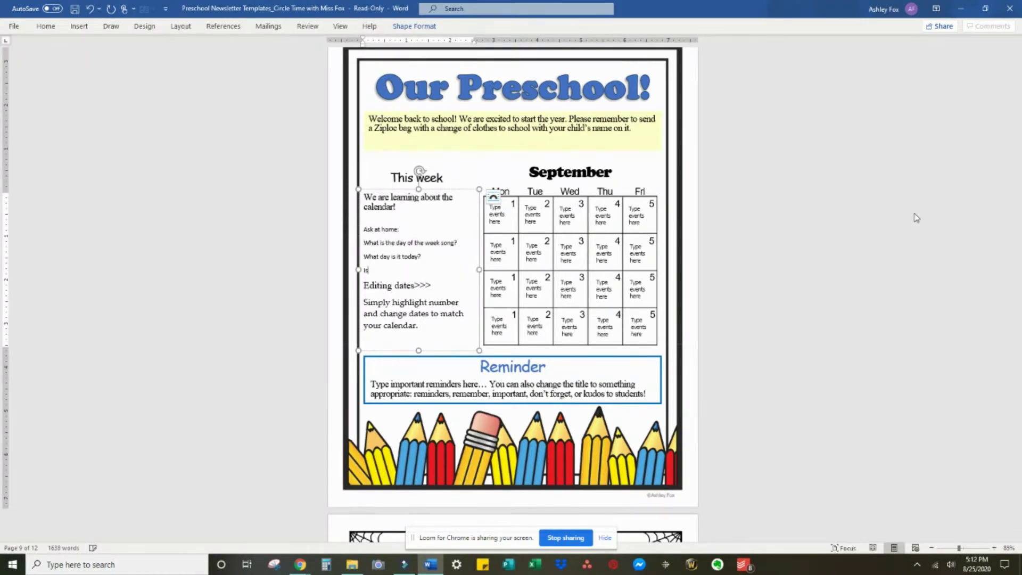
type(" today a stay-home day? Or a school day?")
Replace the leftover date-editing instructions with "Please be sure to remind your child to wear their masks when entering & exiting the building.".
key("ctrl+shift+End")
key("Delete")
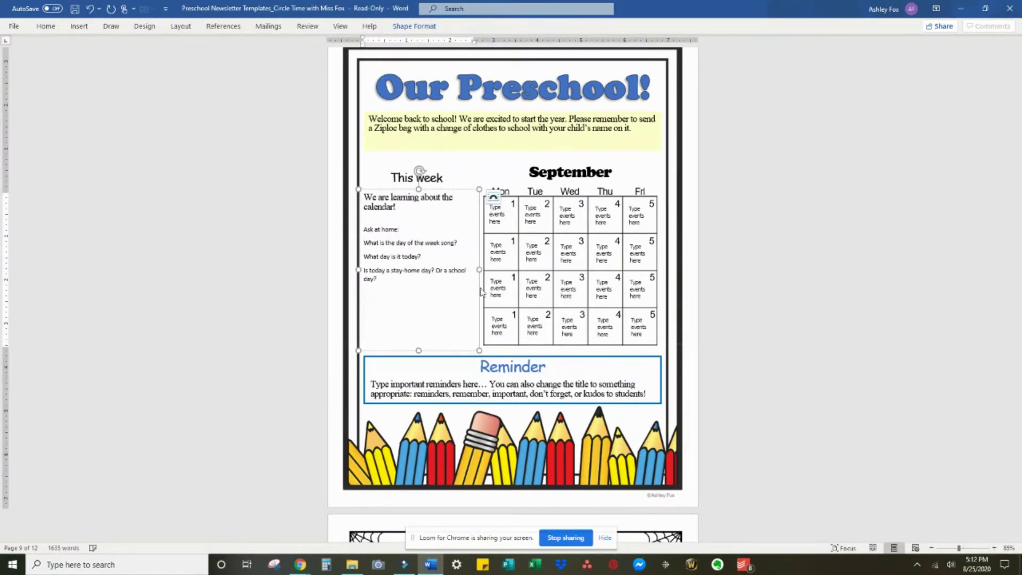
type("Please be sure to remind your child to br")
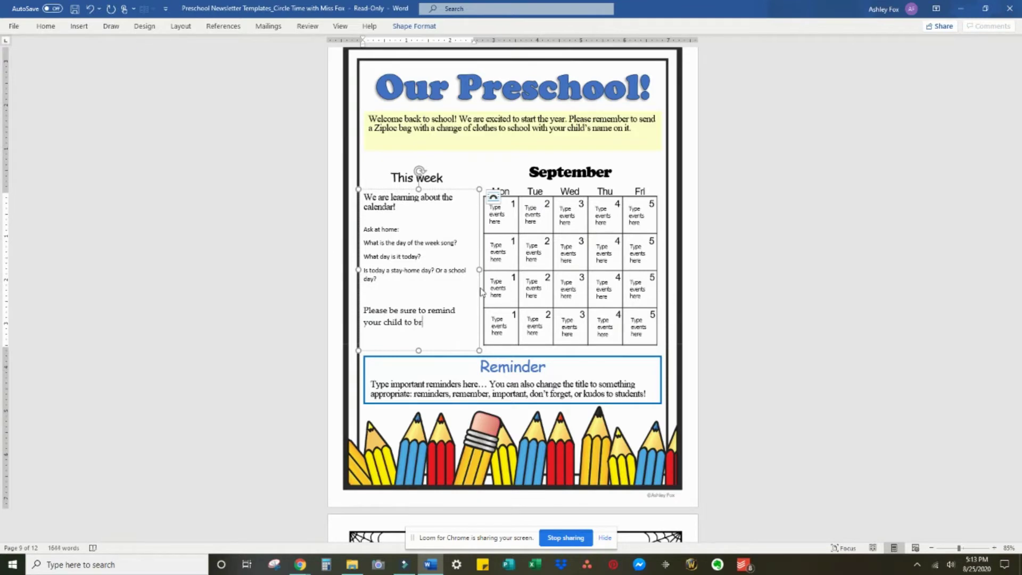
key("BackSpace")
key("BackSpace")
type("wear their masks when entering & exiting the building.")
Enlarge the font of the "Ask at home:" line and its questions by two size steps.
left_click_drag(363, 229, 377, 279)
left_click(45, 26)
left_click(175, 47)
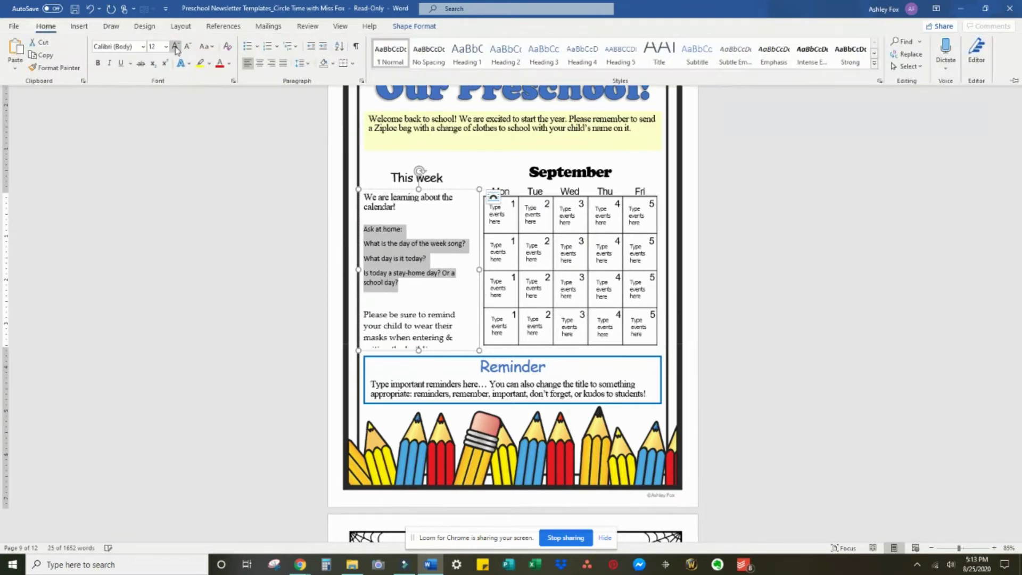
left_click(175, 46)
Remove the blank line above the mask reminder and extend the "This week" body text box slightly upward.
left_click(365, 310)
key("BackSpace")
left_click_drag(419, 189, 419, 180)
Replace the Reminder body text with a note about next week's Donuts with Dad Day on Tuesday and the instructions coming this Friday.
triple_click(512, 388)
type("Next w")
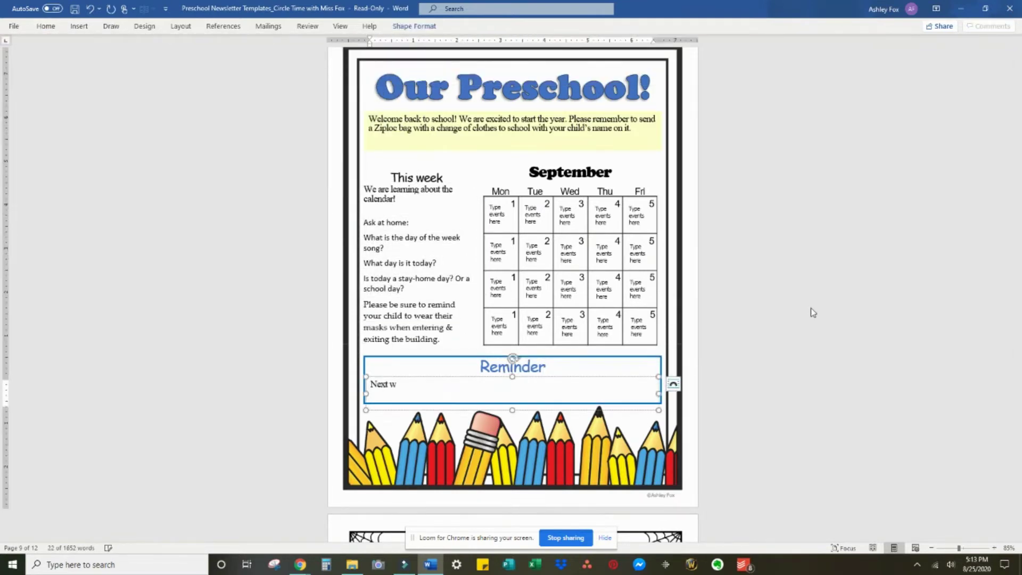
type("eek is our traditional Donuts with Dad Day! It will look a little different this year")
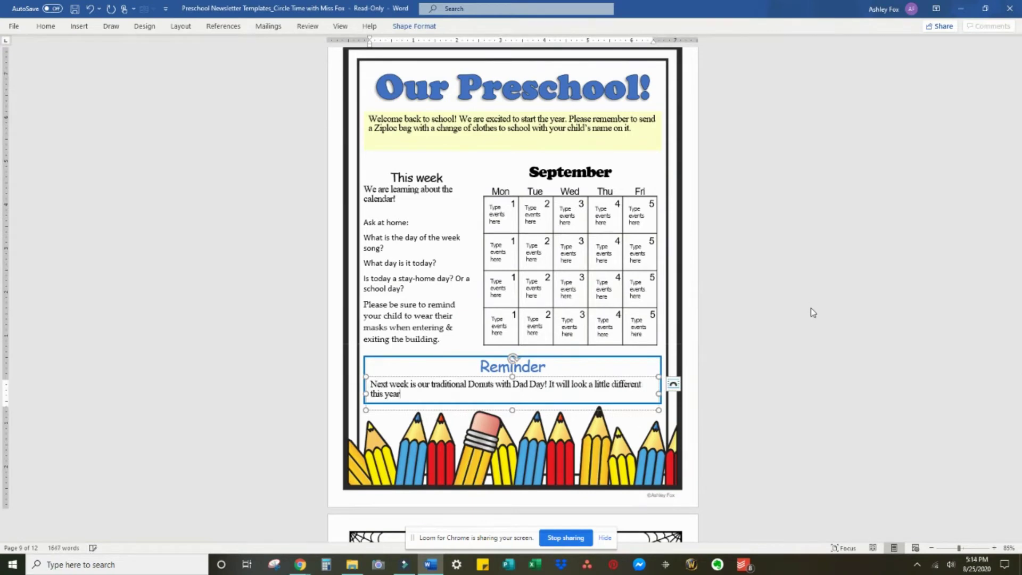
type(", but we are excited to see Dad on Tuesday. Watch for a note with instructions coming this Friday!")
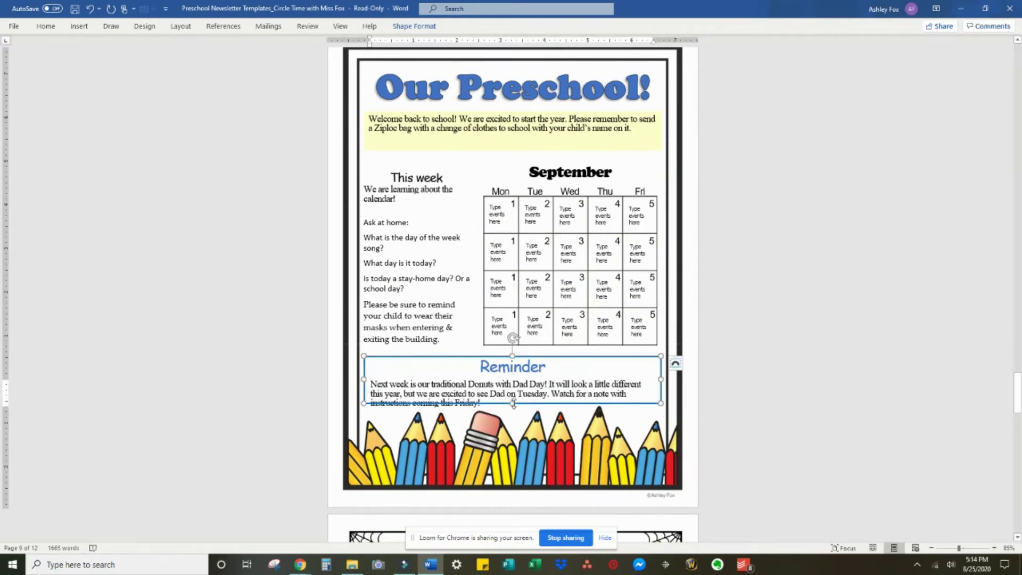
Change the "Reminder" heading to "Donuts with Dad - Next Tuesday!" and deselect its text box.
double_click(513, 367)
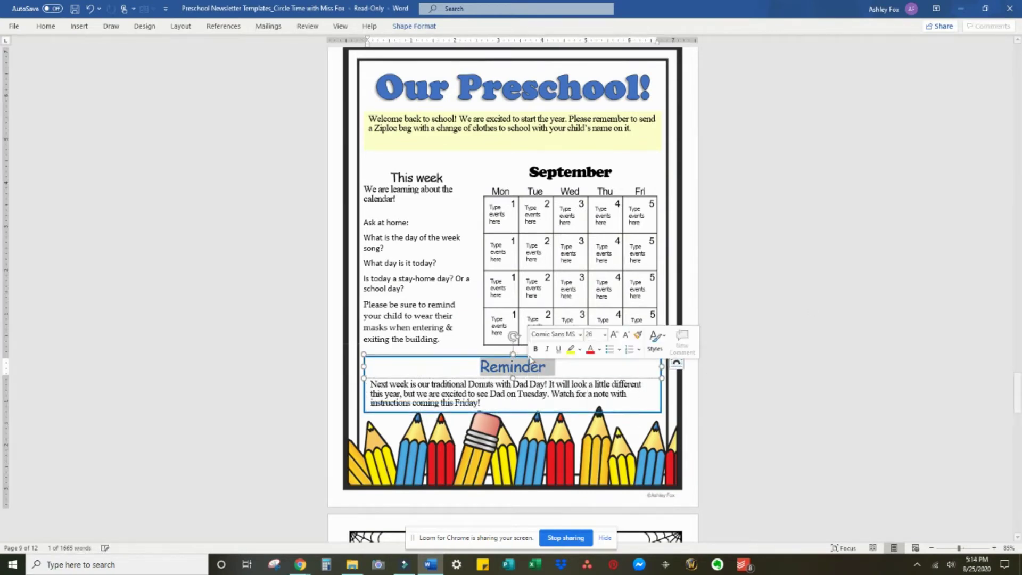
type("Donuts with Dad - Next Tuesday!")
left_click(709, 256)
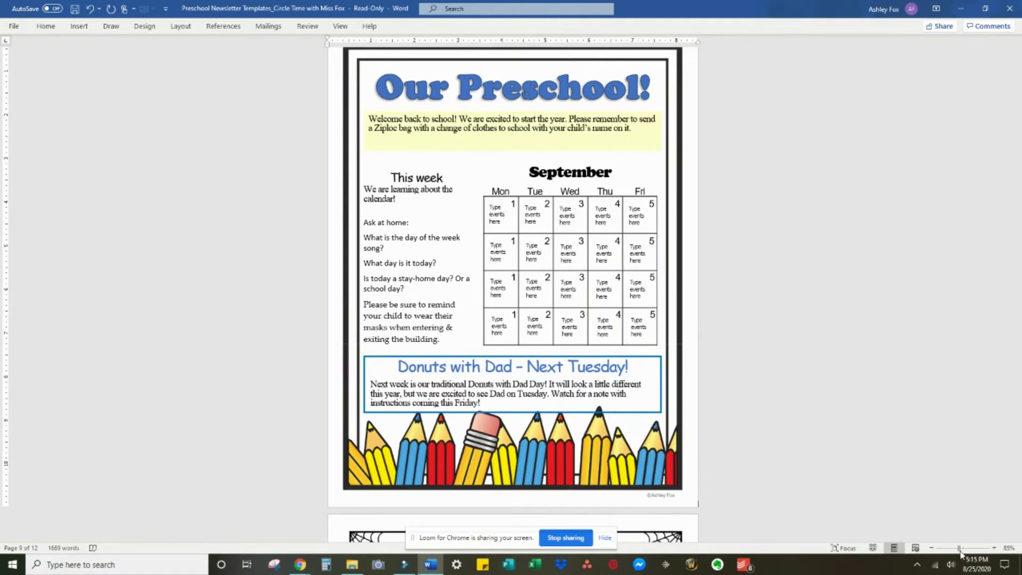
Examine the editable event text boxes in the first two weeks of the September calendar.
left_click_drag(961, 553, 969, 555)
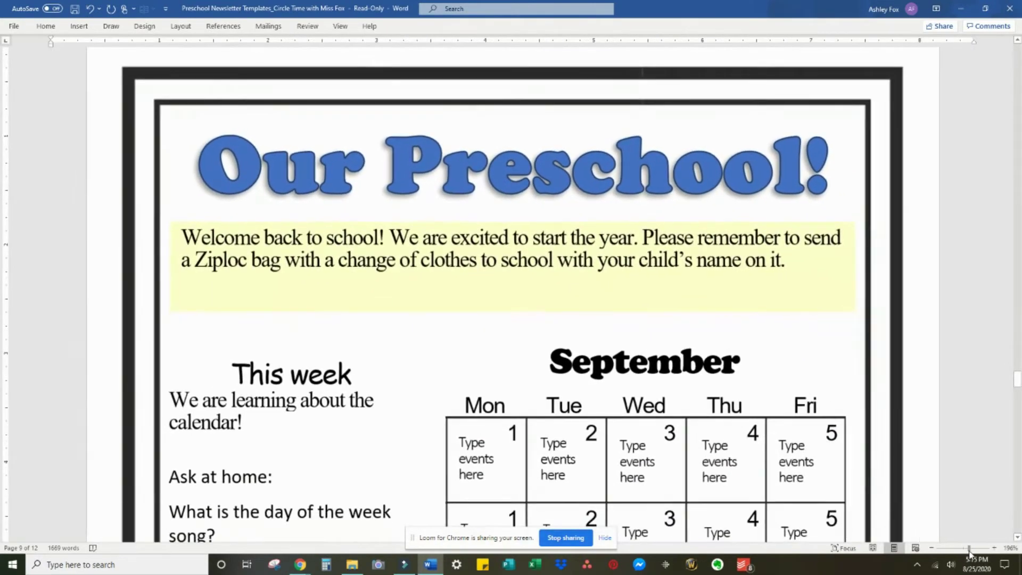
scroll(532, 239, "down", 5)
left_click(520, 133)
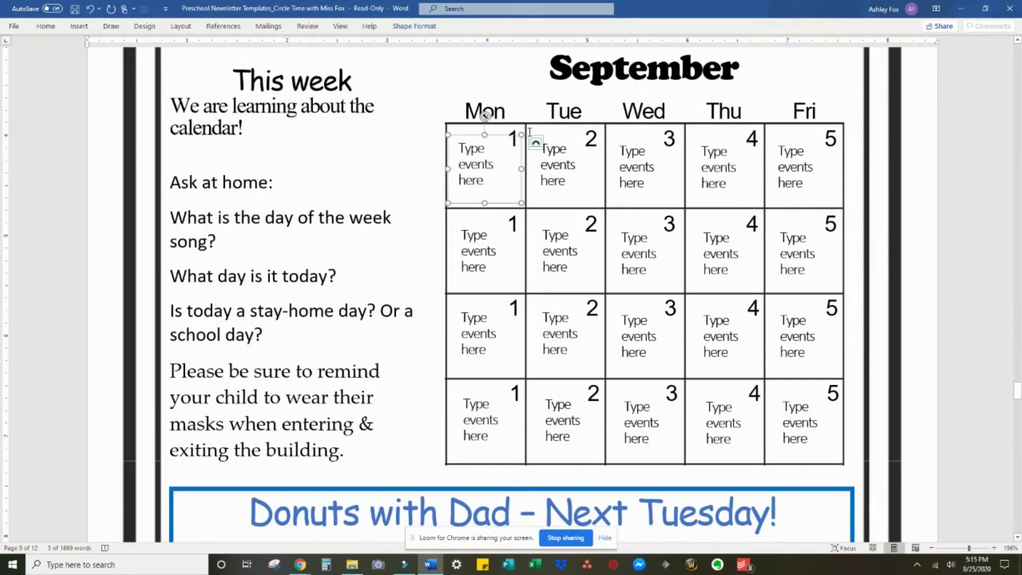
left_click(547, 163)
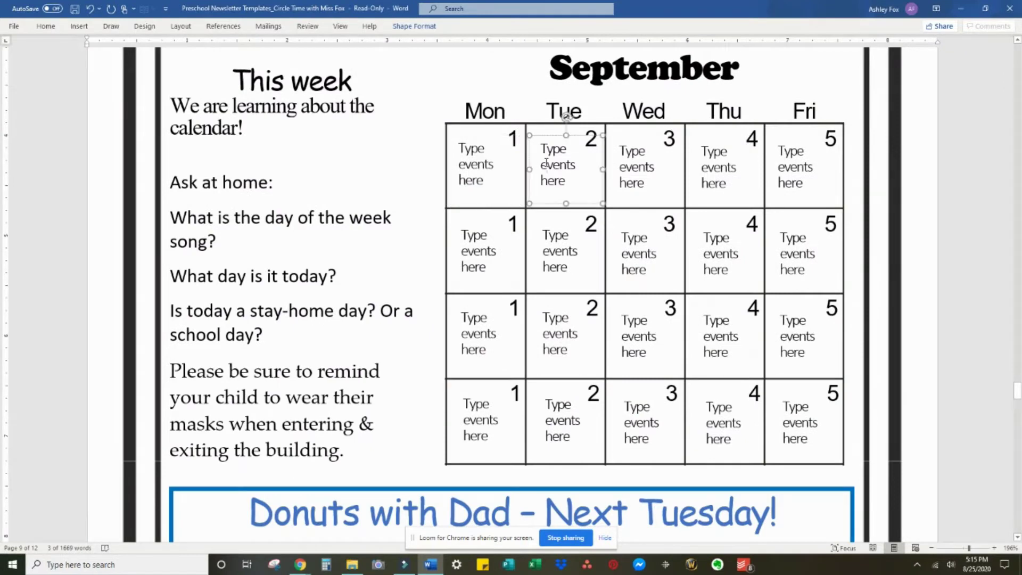
left_click(624, 167)
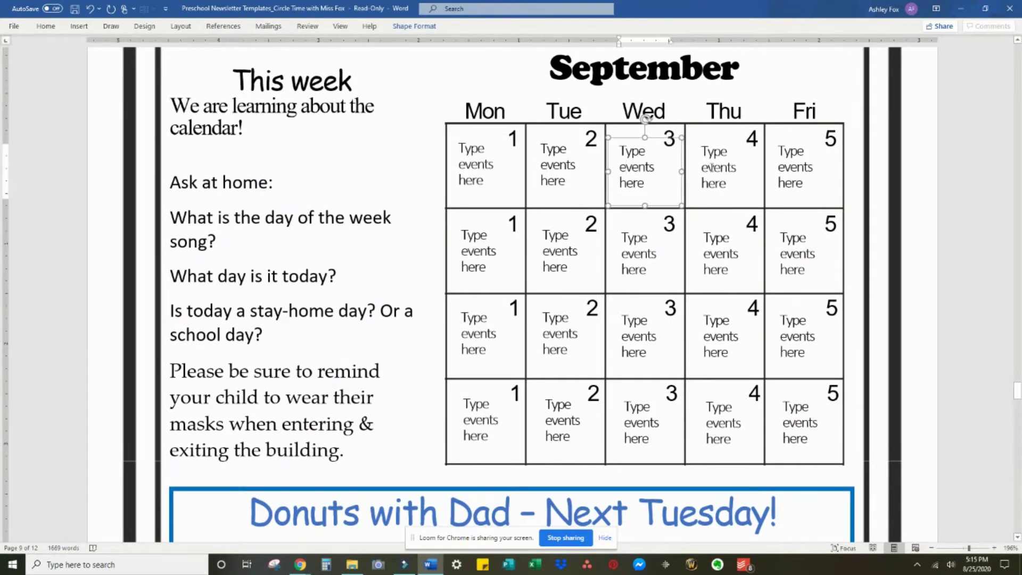
left_click(723, 167)
left_click(791, 166)
left_click(791, 253)
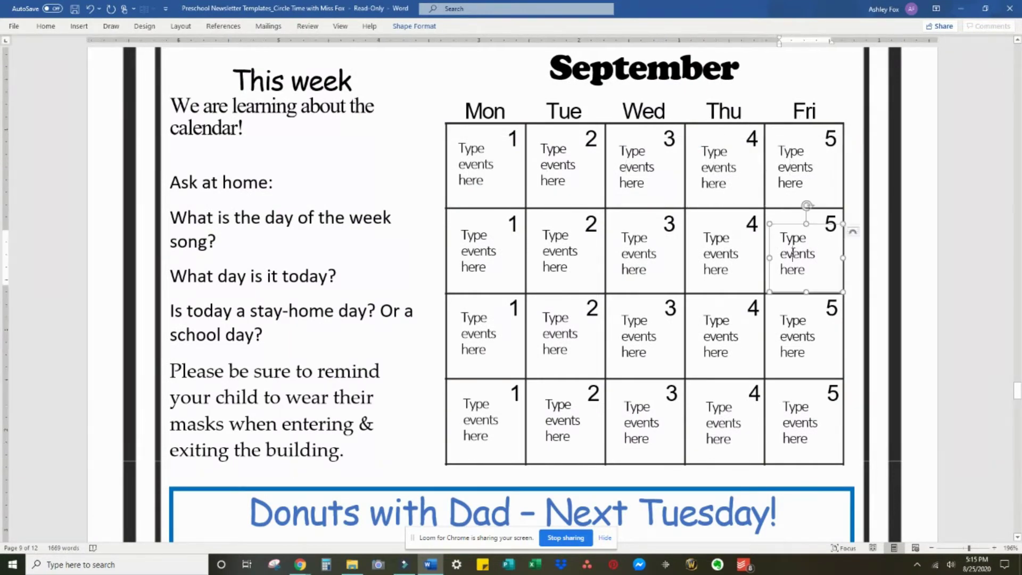
left_click(724, 266)
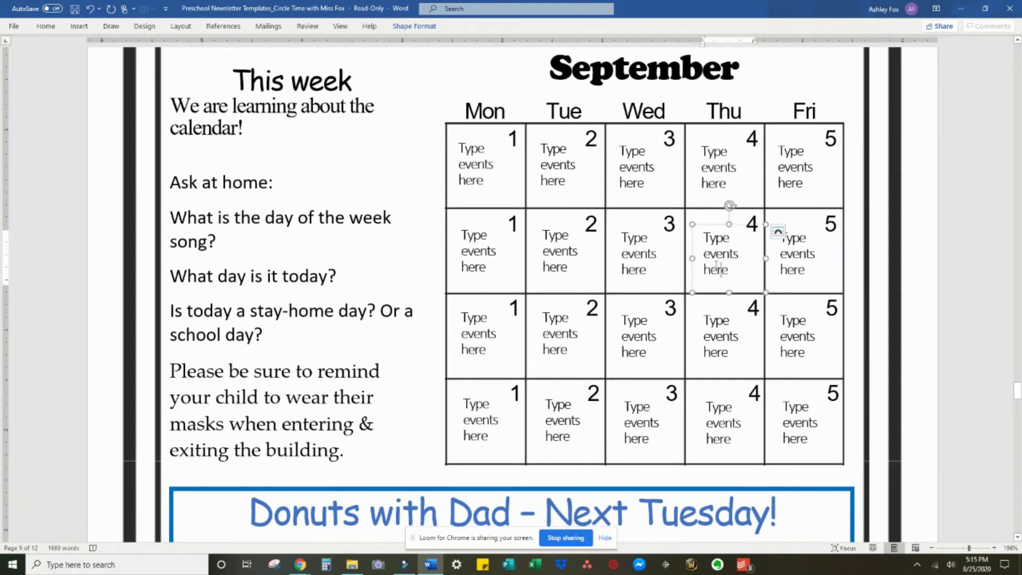
left_click(635, 258)
left_click(569, 253)
left_click(472, 246)
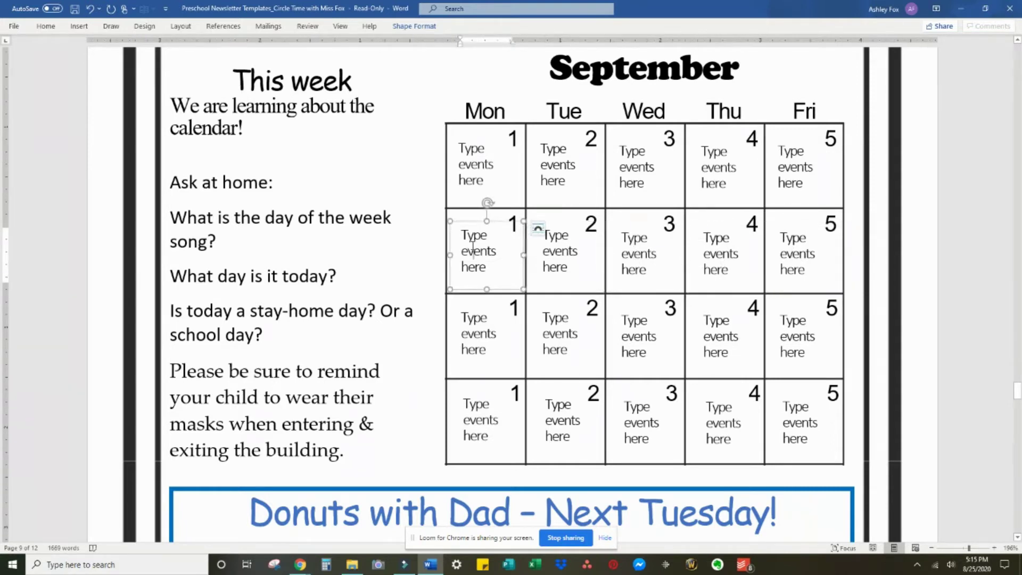
Delete the "Type events here" text boxes for Monday, Tuesday and Wednesday in the calendar's first week.
left_click(474, 179)
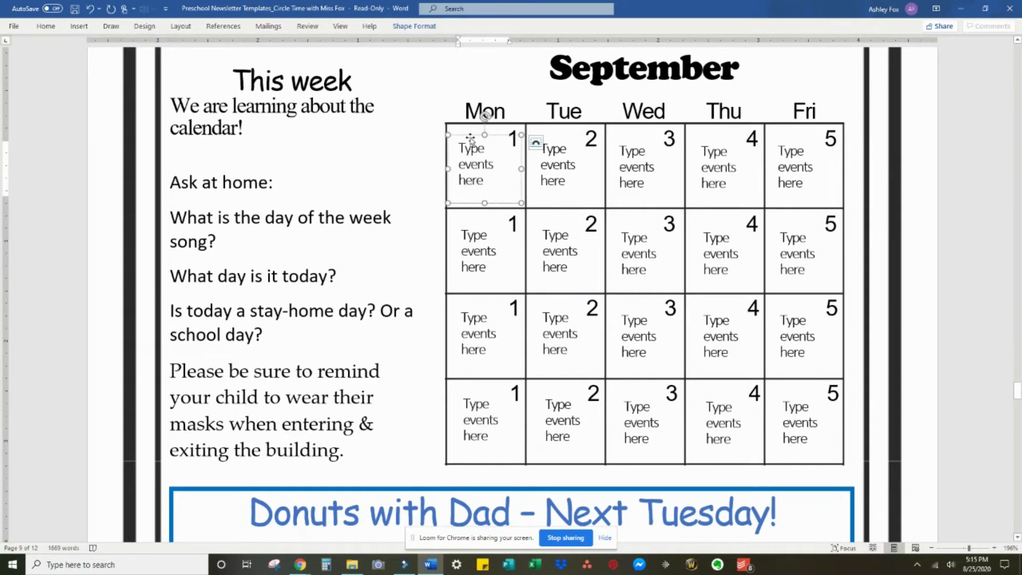
left_click(471, 140)
key("Delete")
left_click(548, 140)
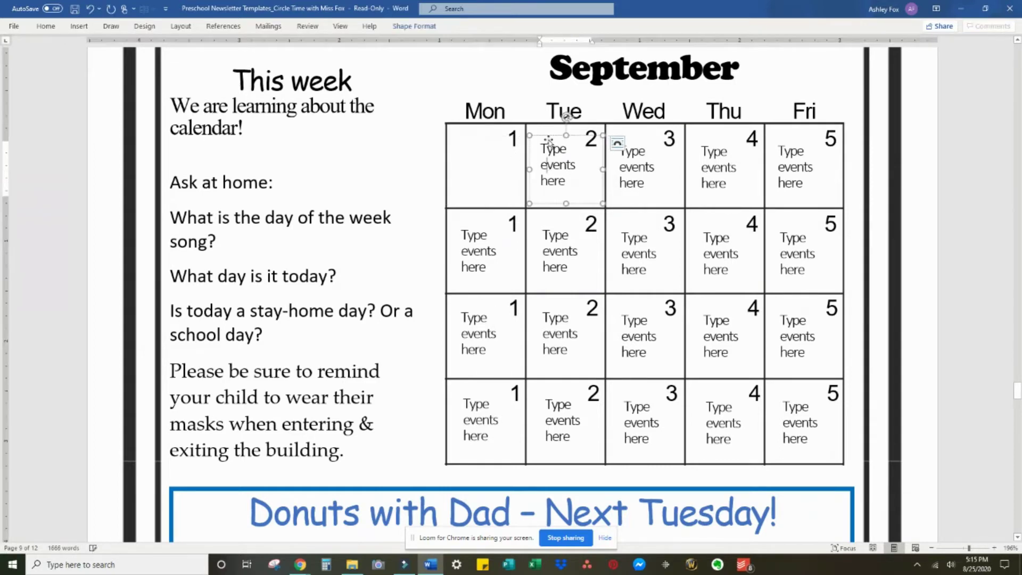
key("Delete")
left_click(629, 140)
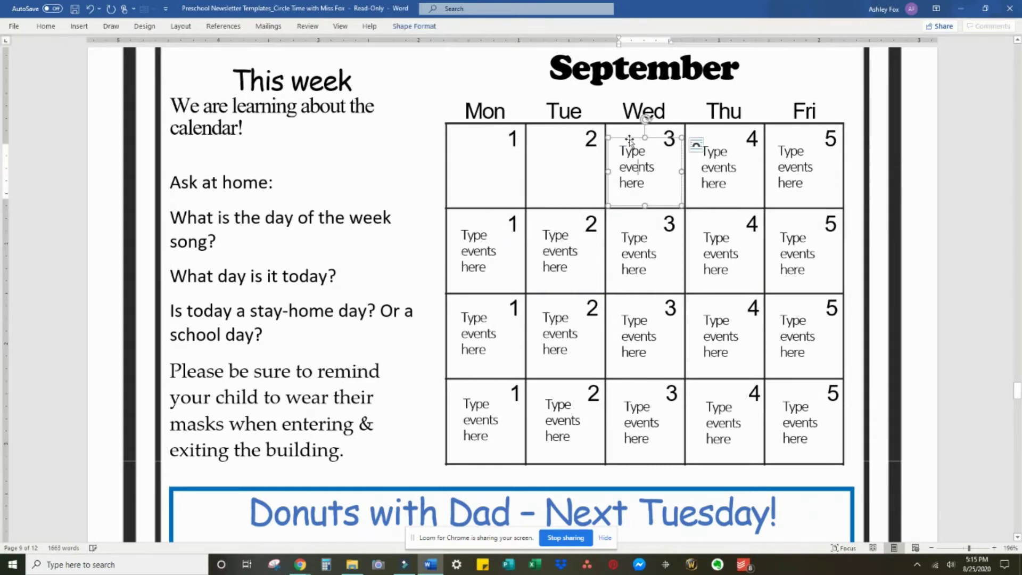
key("Delete")
Replace the second-week Tuesday placeholder text with "Donuts with Dad".
left_click(554, 251)
type("Don")
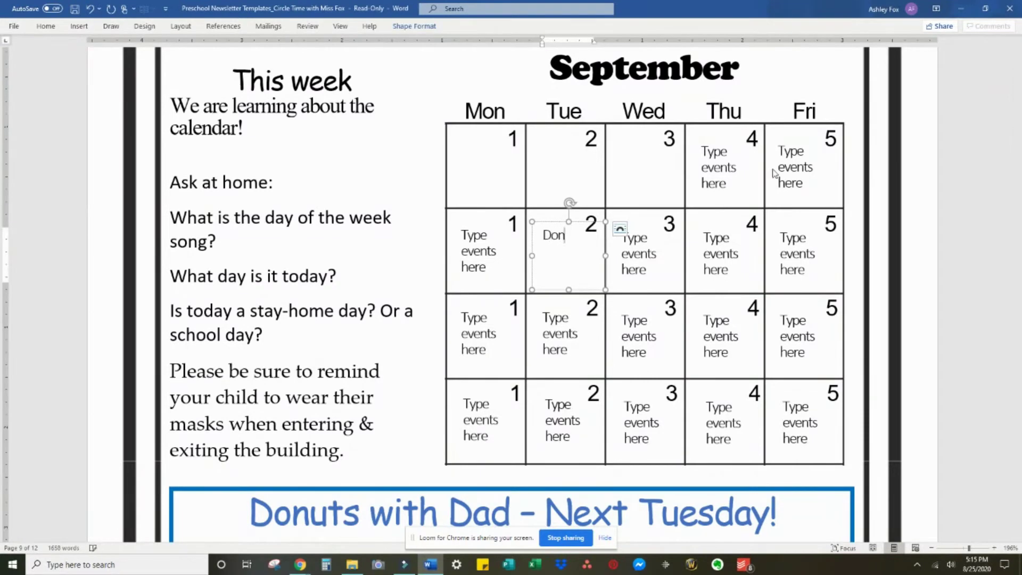
type("uts with Dad")
Delete the placeholder event boxes for all remaining days of the second week, keeping the Tuesday entry.
left_click(478, 220)
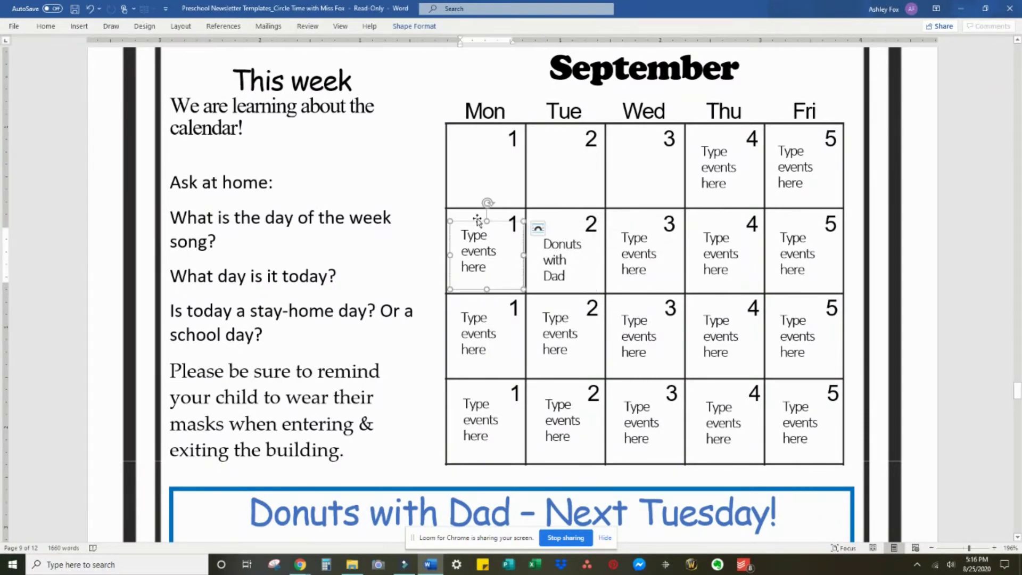
key("Delete")
left_click(627, 225)
key("Delete")
left_click(712, 224)
key("Delete")
key("Delete")
Replace the third-week Friday placeholder text with "Virtual Open House!".
triple_click(796, 320)
type("Op")
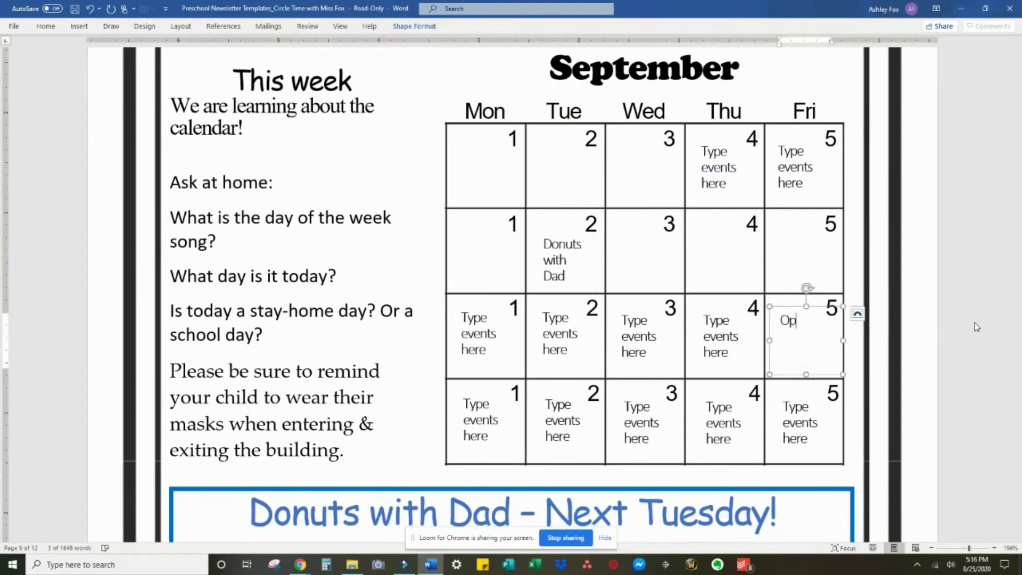
type("en Ho")
key("BackSpace")
key("BackSpace")
key("BackSpace")
key("BackSpace")
key("BackSpace")
key("BackSpace")
key("BackSpace")
type("Virtual Open House!")
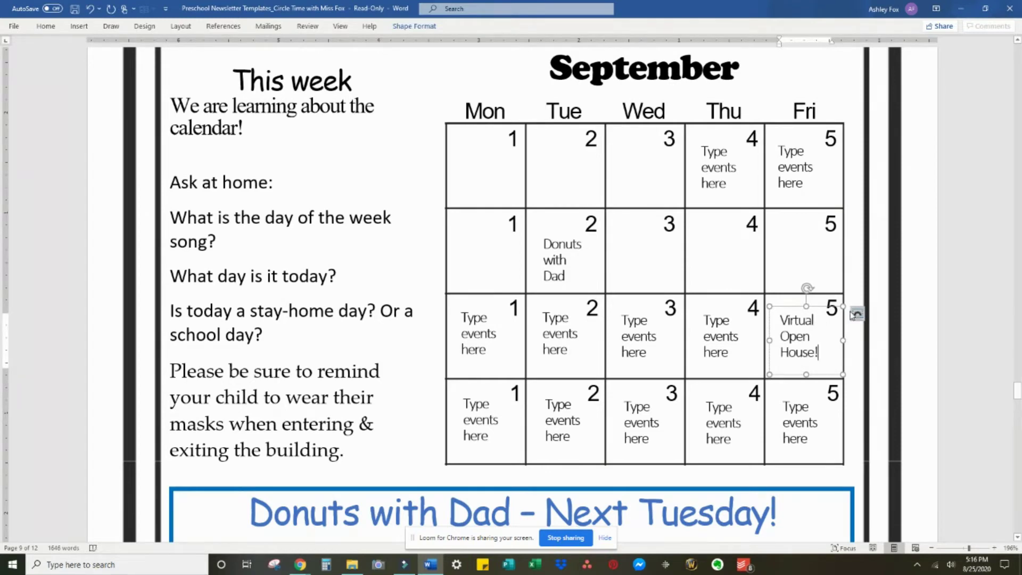
Delete the third-week placeholder event boxes for Thursday, Wednesday and Tuesday.
left_click(719, 336)
key("Delete")
left_click(639, 335)
key("Delete")
left_click(559, 336)
key("Delete")
Replace the third-week Monday placeholder text with "School forms due".
left_click(484, 330)
type("School")
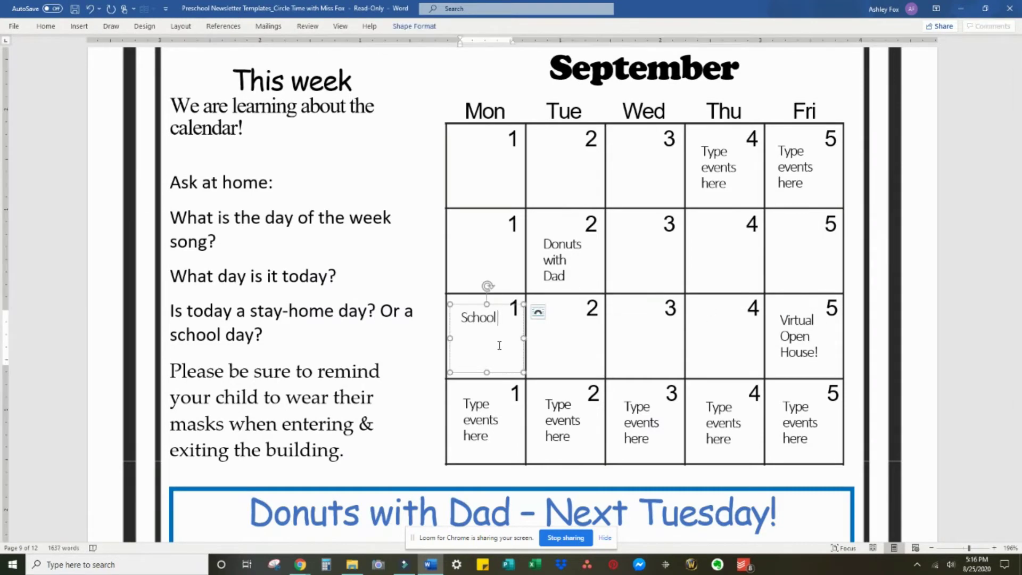
type(" forms due")
Delete the placeholder event boxes for Monday through Thursday in the calendar's last week.
left_click(474, 415)
key("Delete")
left_click(556, 415)
key("Delete")
left_click(636, 415)
key("Delete")
left_click(712, 397)
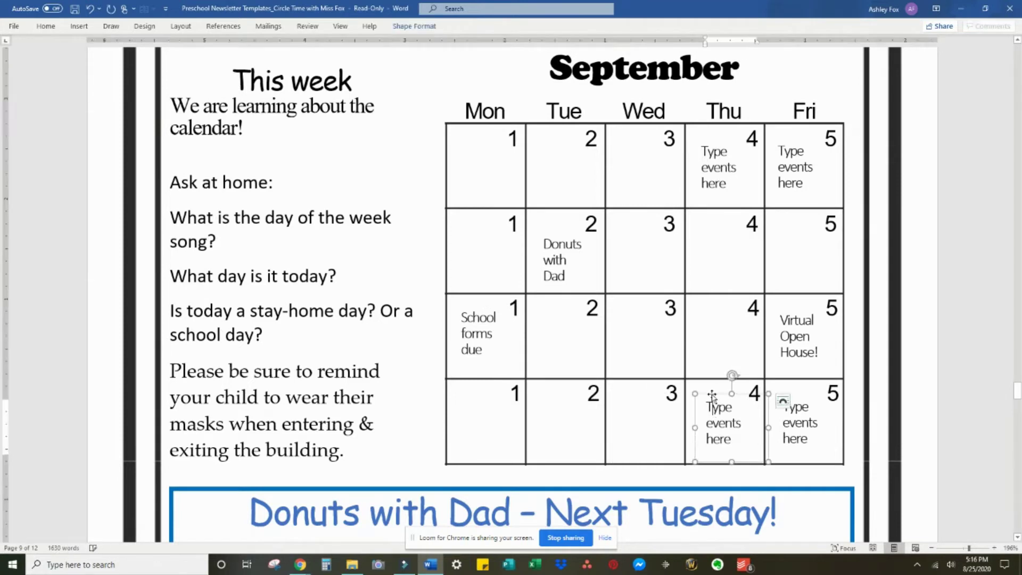
key("Delete")
Replace the last Friday's placeholder text with "No School today!" and deselect the text box.
left_click(799, 423)
type("No School today!")
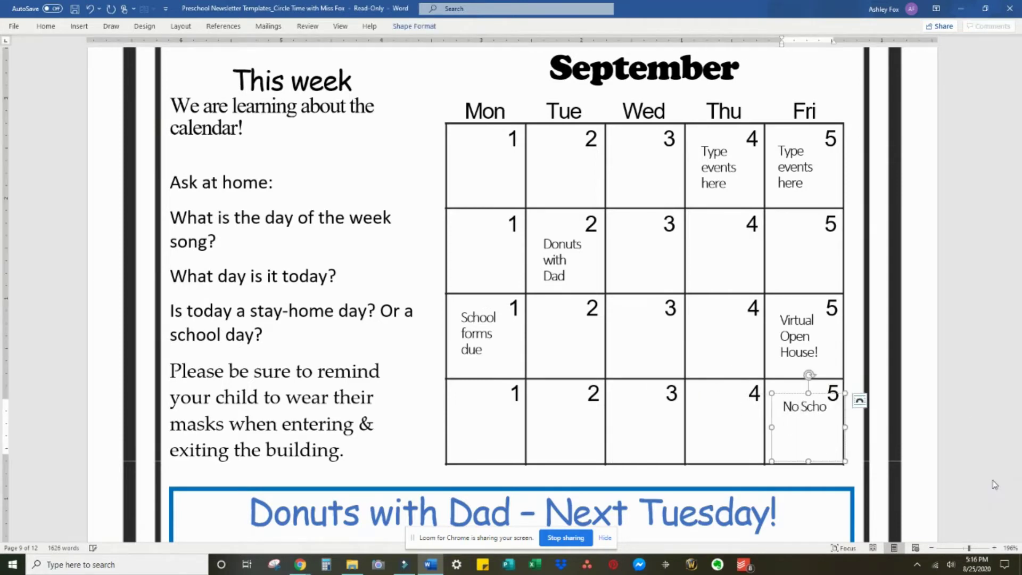
left_click(951, 274)
Look up September 2020 in the system clock calendar and change the first-week Monday date to 31.
left_click(509, 131)
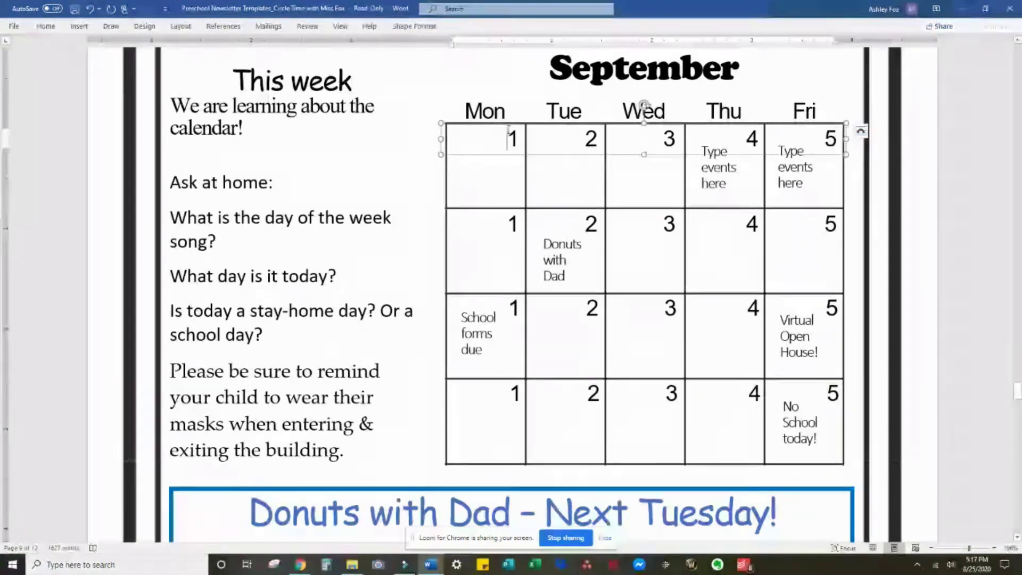
left_click(976, 564)
scroll(901, 274, "down", 1)
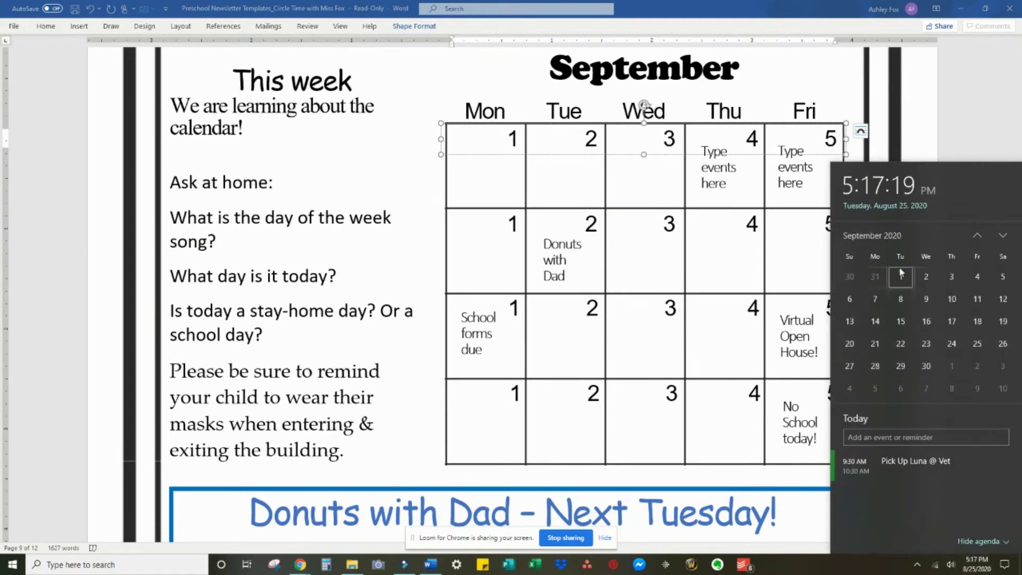
left_click(506, 138)
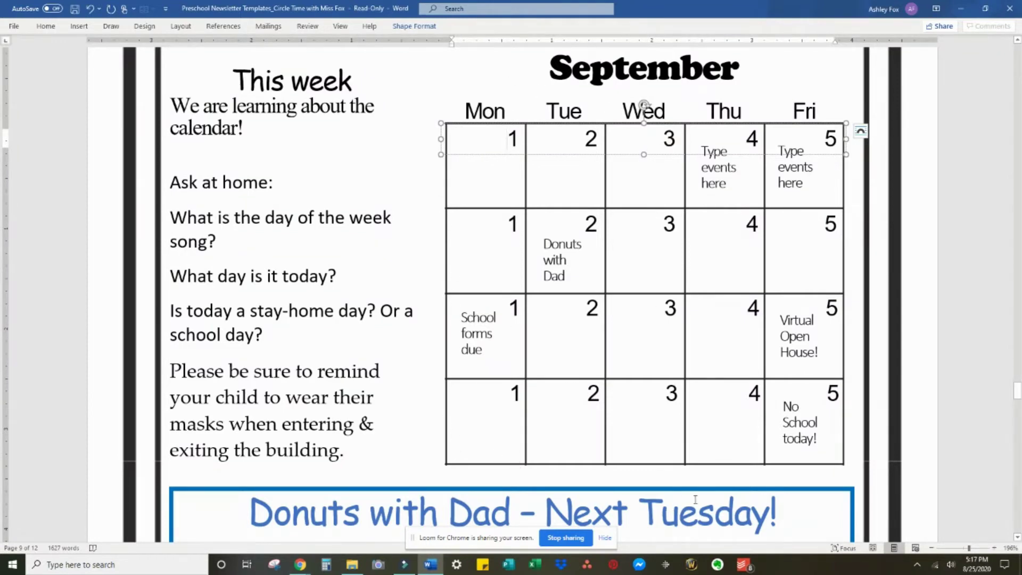
left_click(509, 137)
left_click(491, 139)
left_click(510, 136)
left_click_drag(518, 136, 504, 136)
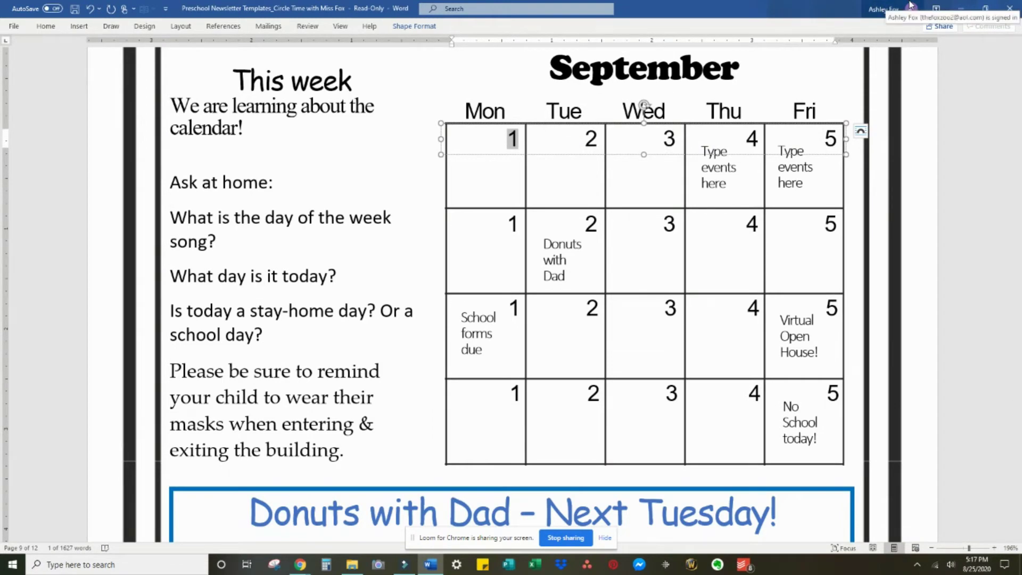
key("BackSpace")
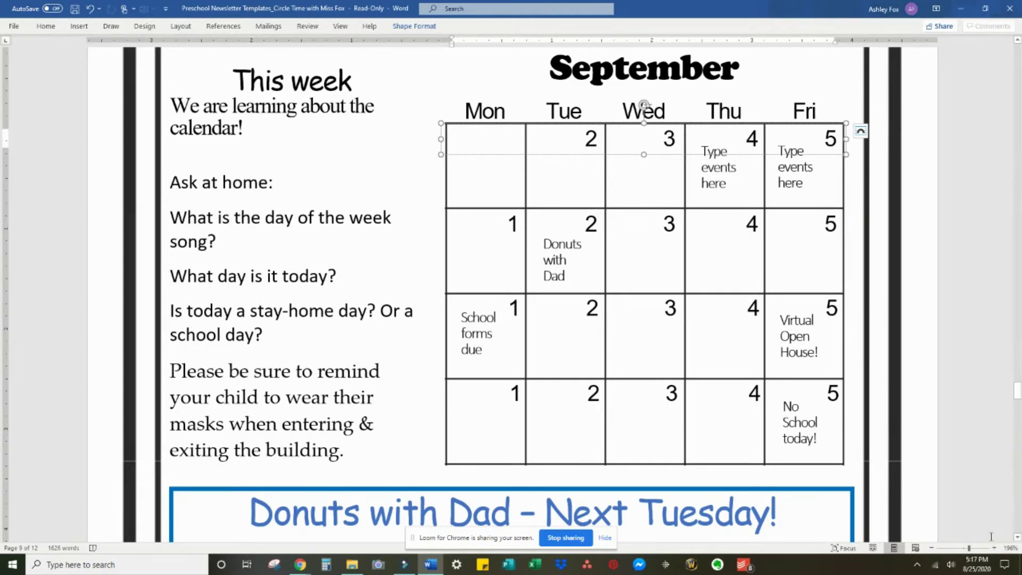
type("31")
Change the first-week Tuesday, Wednesday and Thursday dates to 1, 2 and 3.
key("Tab")
type("1")
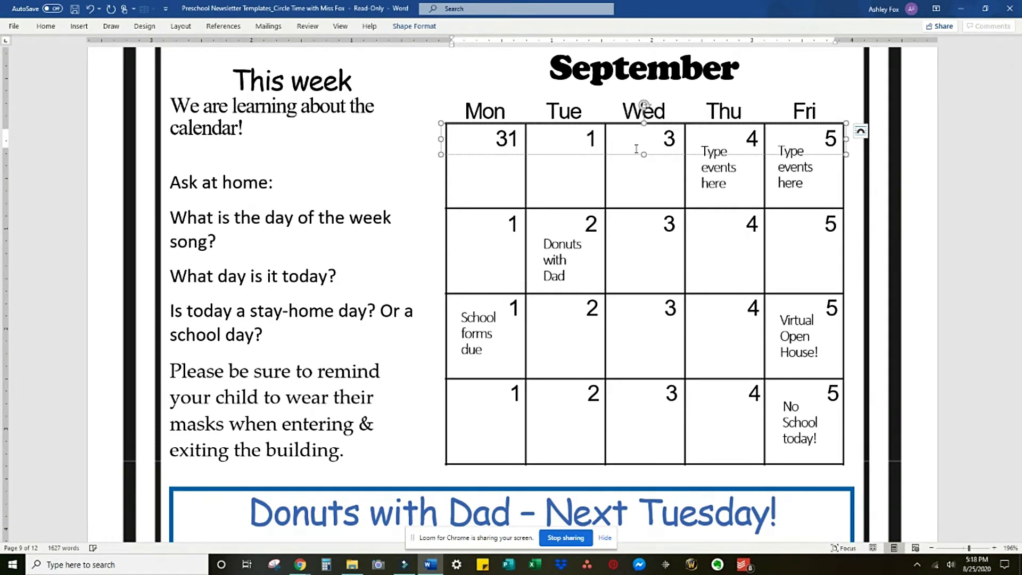
key("Tab")
type("2")
key("Tab")
type("3")
Delete the first-week Thursday and Friday placeholder event boxes and set the Friday date to 4.
left_click(690, 187)
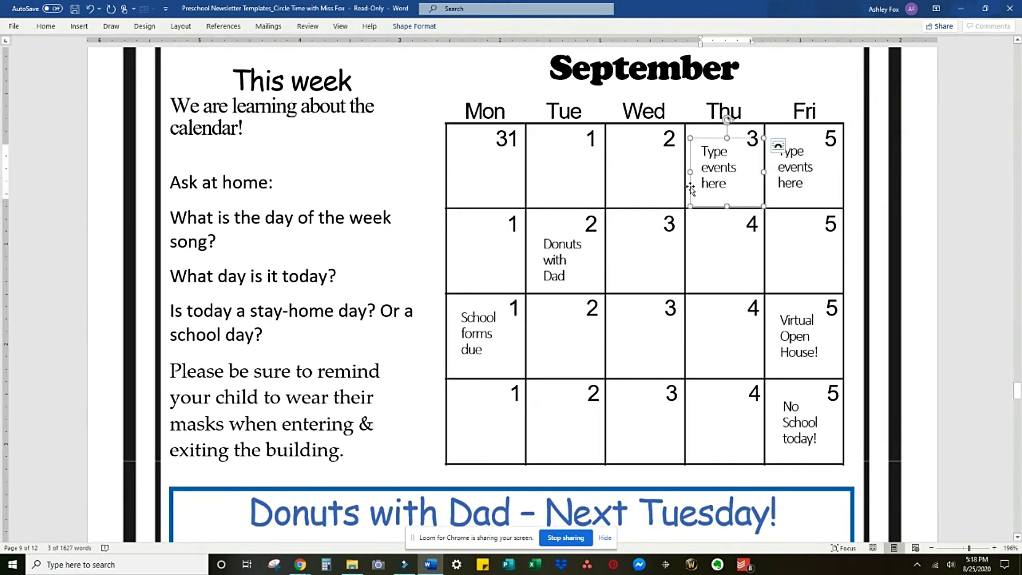
key("Delete")
double_click(825, 139)
type("4")
left_click(801, 171)
left_click(797, 138)
key("Delete")
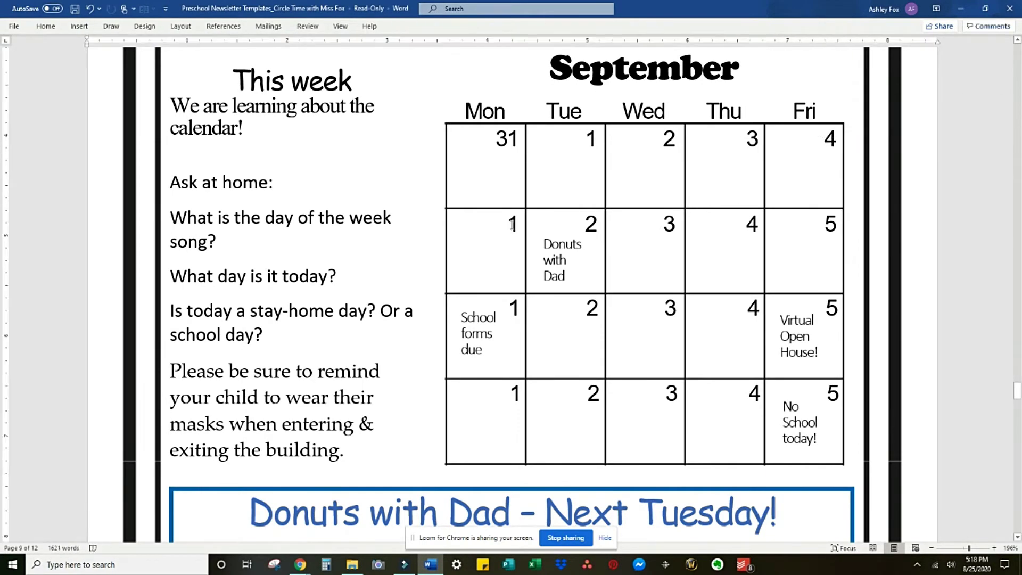
Change the second-week dates to 7, 8, 9, 10 and 11, removing extra spacing between them.
double_click(512, 224)
type("7")
key("Tab")
type("8")
key("Tab")
type("9")
key("Tab")
type("10")
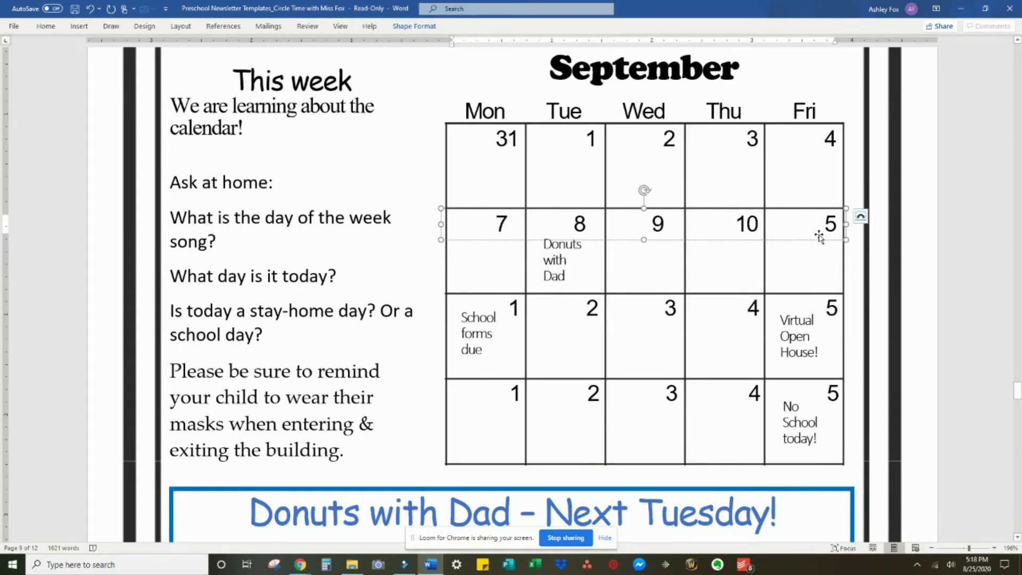
key("BackSpace")
key("BackSpace")
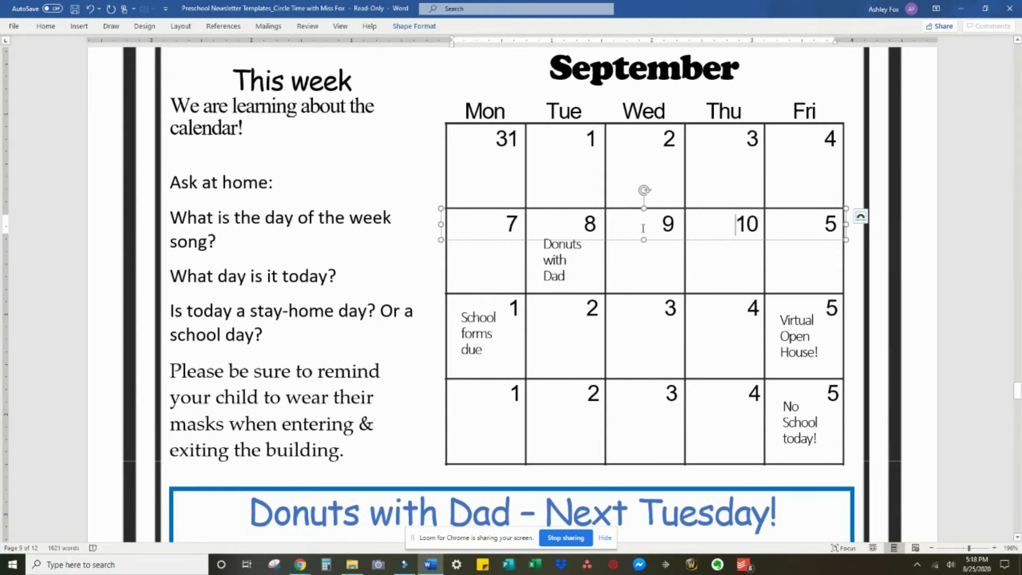
double_click(828, 224)
type("11")
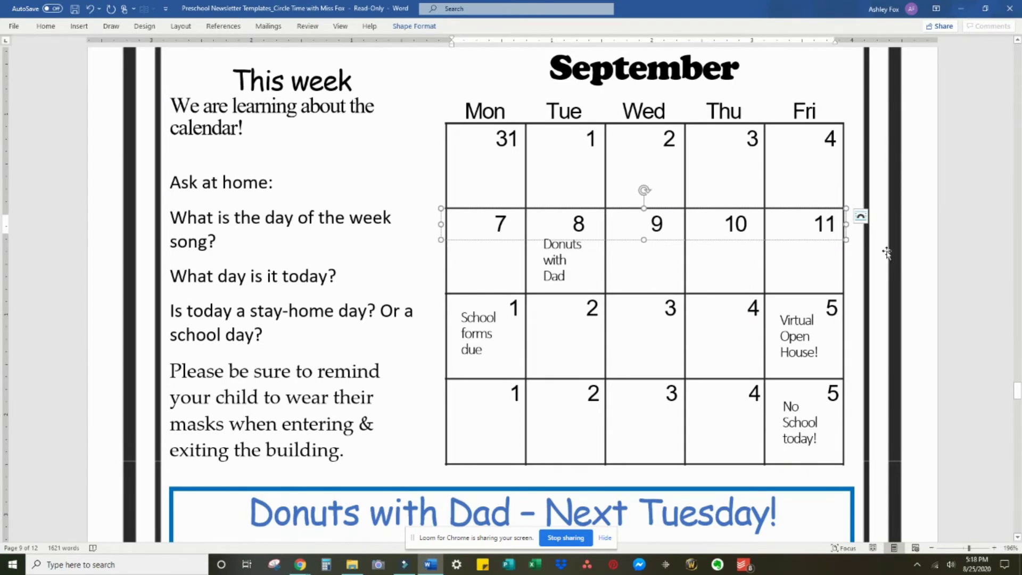
Change the third-week dates to 14, 15, 16, 17 and 18.
left_click(516, 306)
type("4")
double_click(592, 308)
type("15")
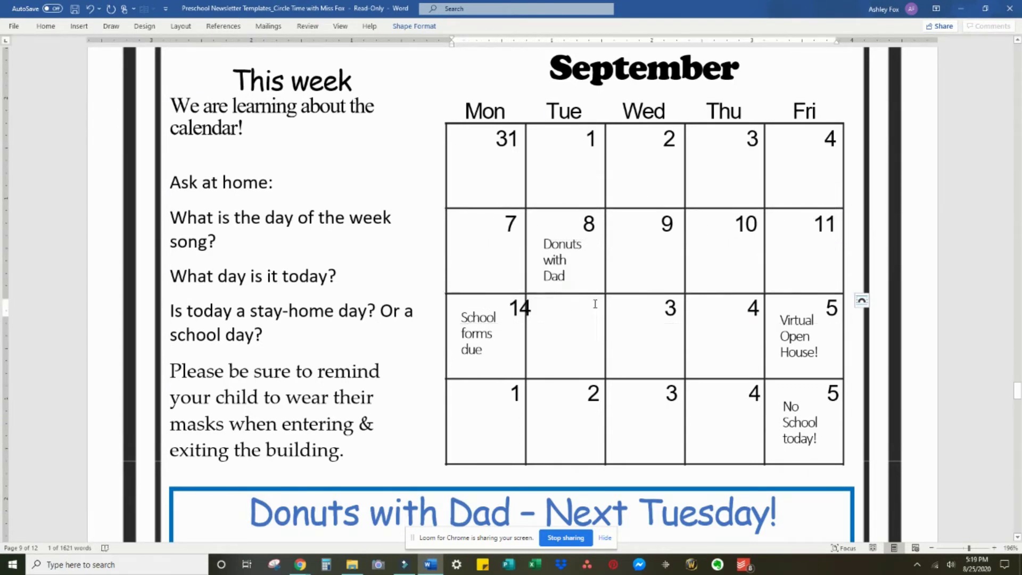
double_click(670, 308)
type("16")
double_click(751, 309)
type("17")
double_click(830, 308)
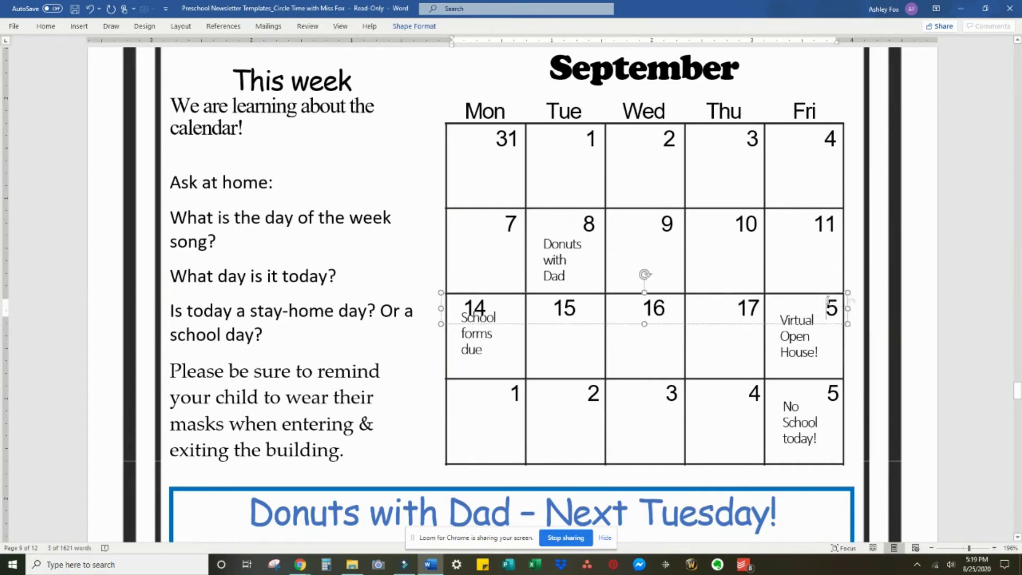
type("18")
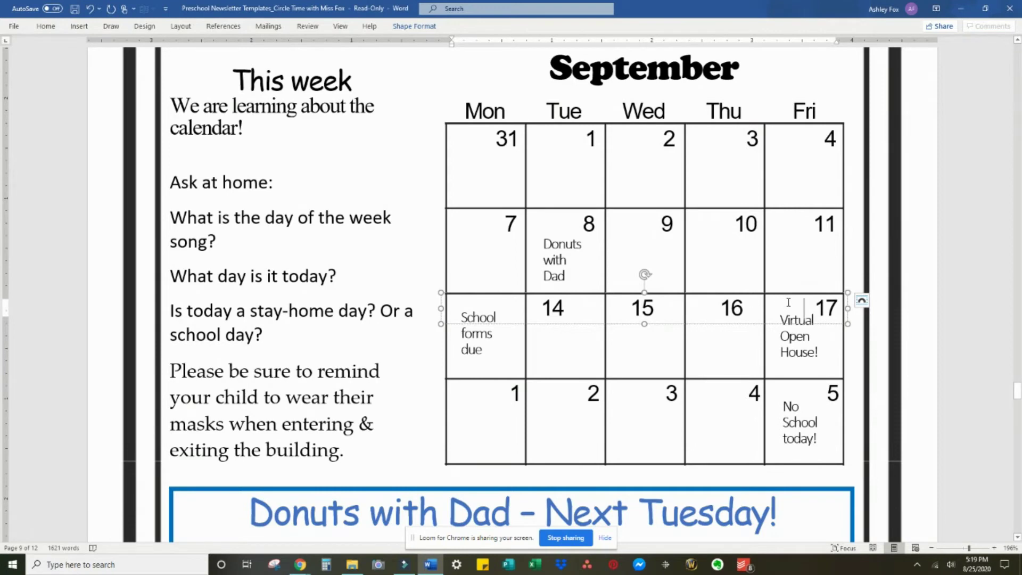
type("18")
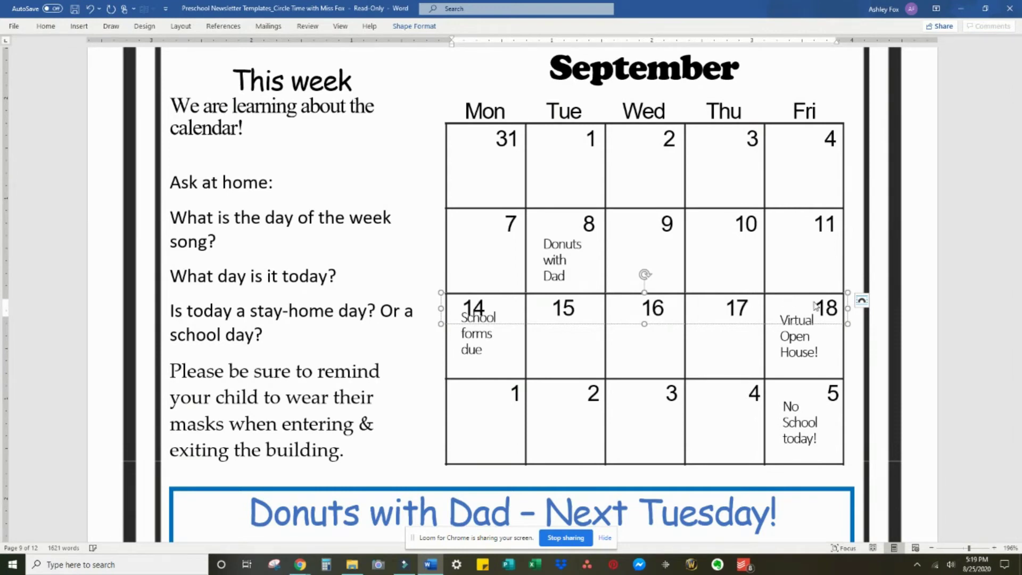
Remove the extra spacing between the third-week dates to align them with their weekday columns.
key("BackSpace")
key("BackSpace")
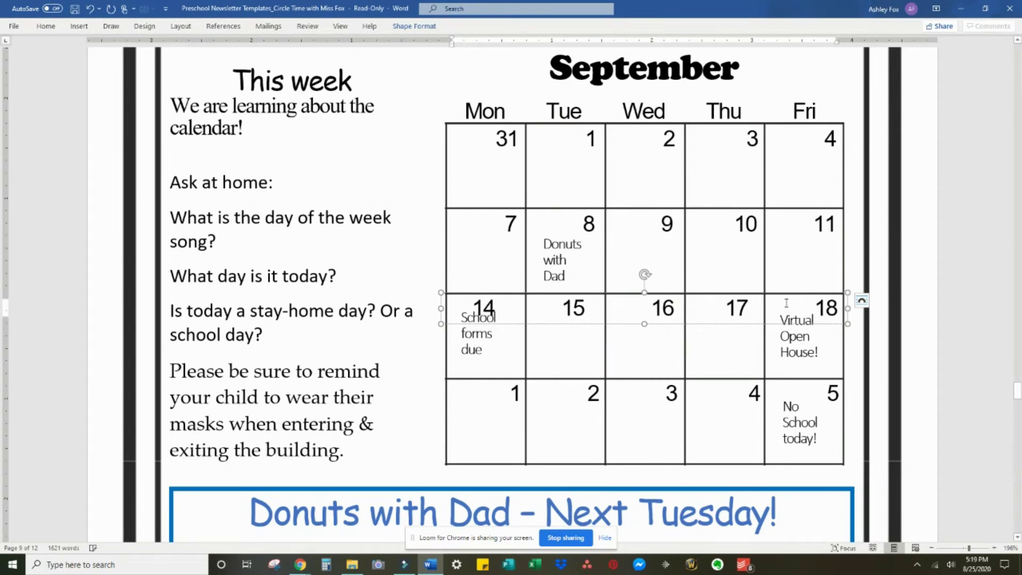
key("BackSpace")
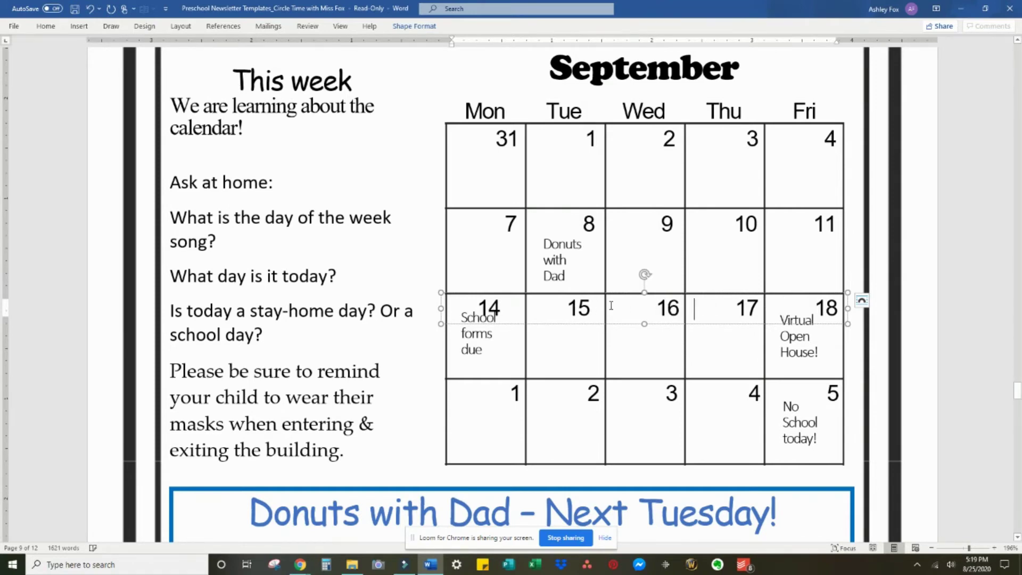
left_click(563, 306)
key("BackSpace")
key("BackSpace")
key("BackSpace")
key("BackSpace")
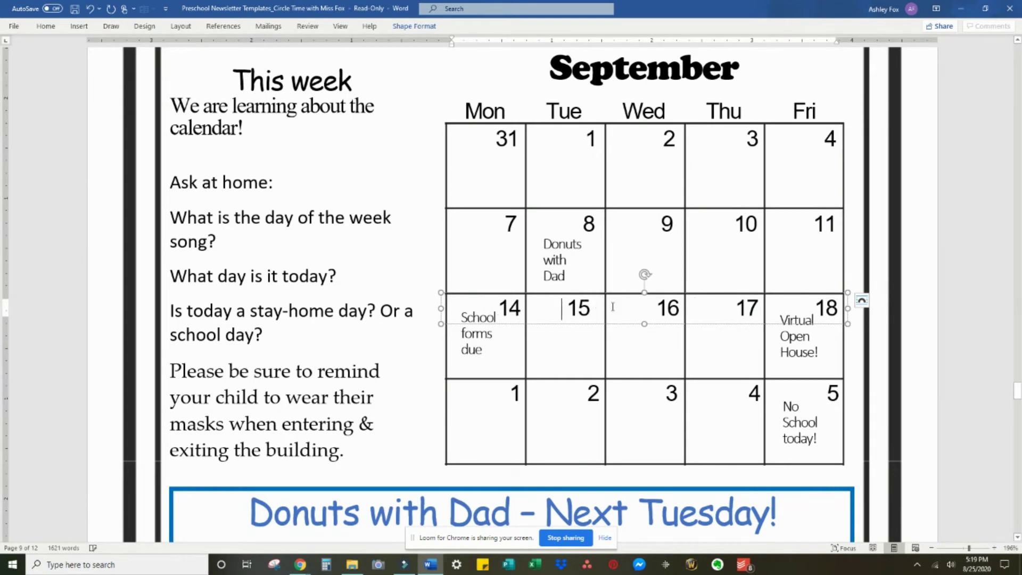
Remove the leftover spaces around the 15 in the third week so 15 and 16 sit under their weekdays.
left_click(611, 306)
key("BackSpace")
key("BackSpace")
left_click(541, 306)
Change the fourth-week Monday, Tuesday and Wednesday dates to 21, 22 and 23.
left_click(512, 394)
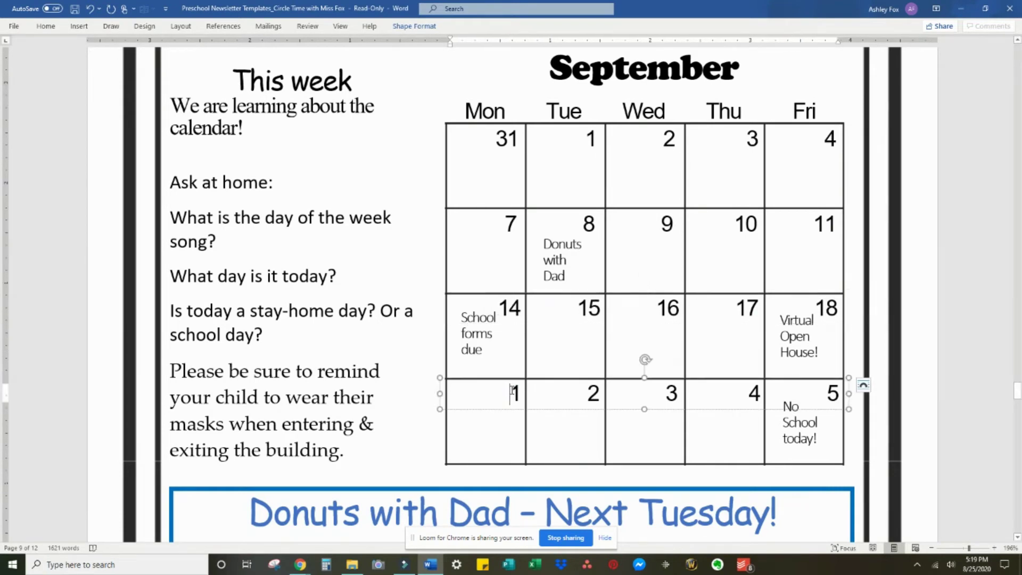
type("2")
left_click(588, 391)
type("2")
left_click(665, 392)
Remove the extra spacing around 21, 22 and 23, and change the fourth-week Thursday and Friday dates to 24 and 25.
type("2")
left_click(524, 390)
key("BackSpace")
key("BackSpace")
key("BackSpace")
key("BackSpace")
key("BackSpace")
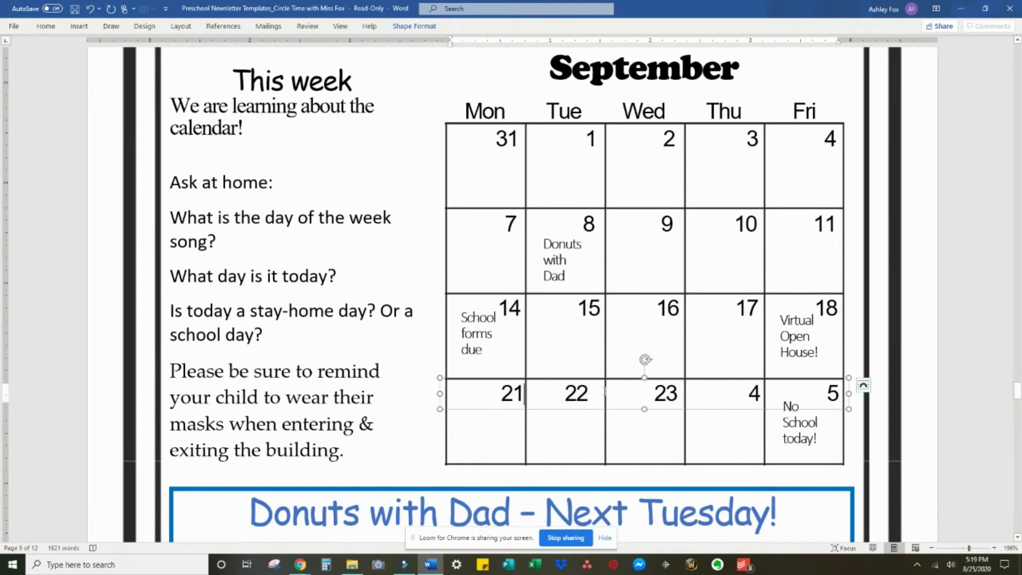
left_click(605, 391)
key("BackSpace")
key("BackSpace")
left_click(547, 392)
type("2")
left_click(828, 393)
type("2")
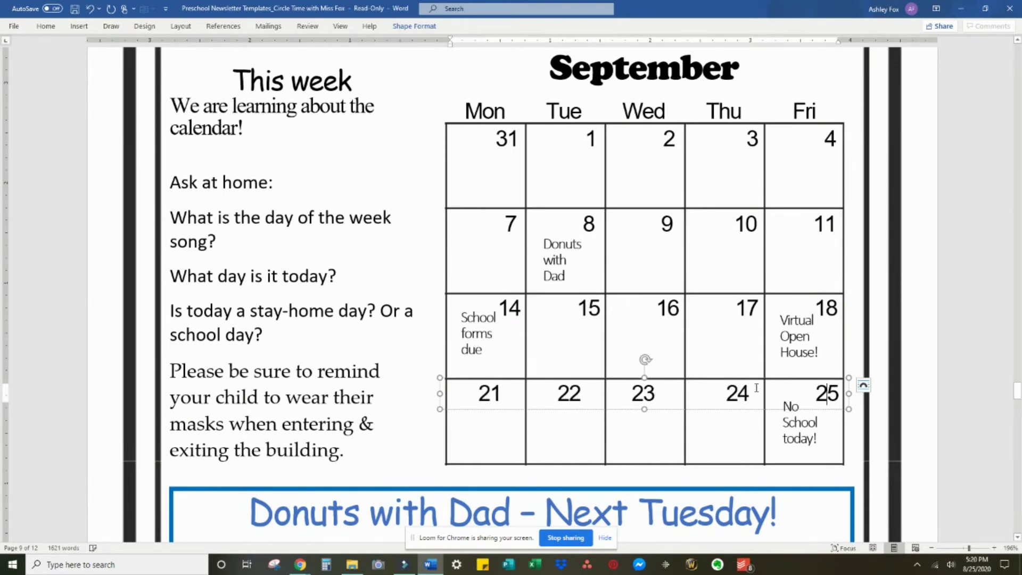
Adjust the spacing between the fourth-week dates to align them with their weekday columns.
left_click_drag(749, 392, 767, 393)
key("BackSpace")
left_click_drag(665, 393, 686, 393)
key("Delete")
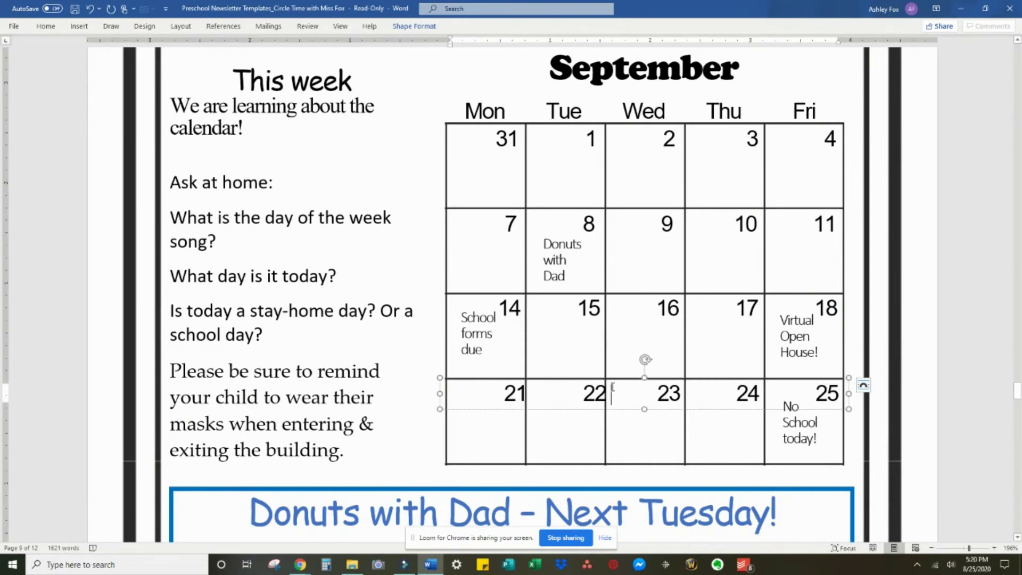
Review the layout of the whole September newsletter page at 100% zoom.
left_click(960, 445)
left_click_drag(969, 548, 963, 548)
scroll(774, 275, "up", 6)
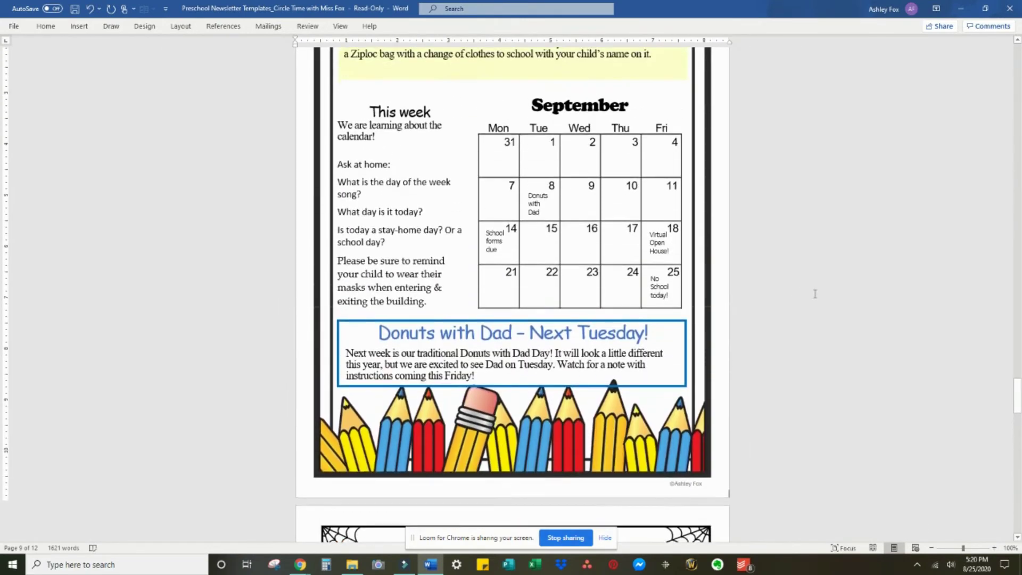
scroll(814, 294, "up", 1)
scroll(814, 293, "down", 1)
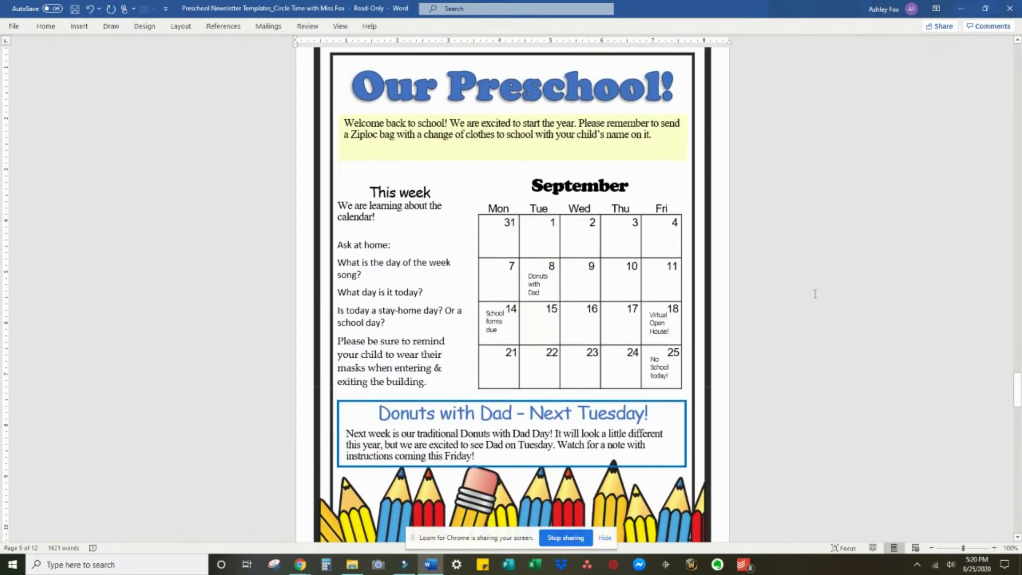
Try a turquoise text highlight in the introductory note.
left_click(674, 155)
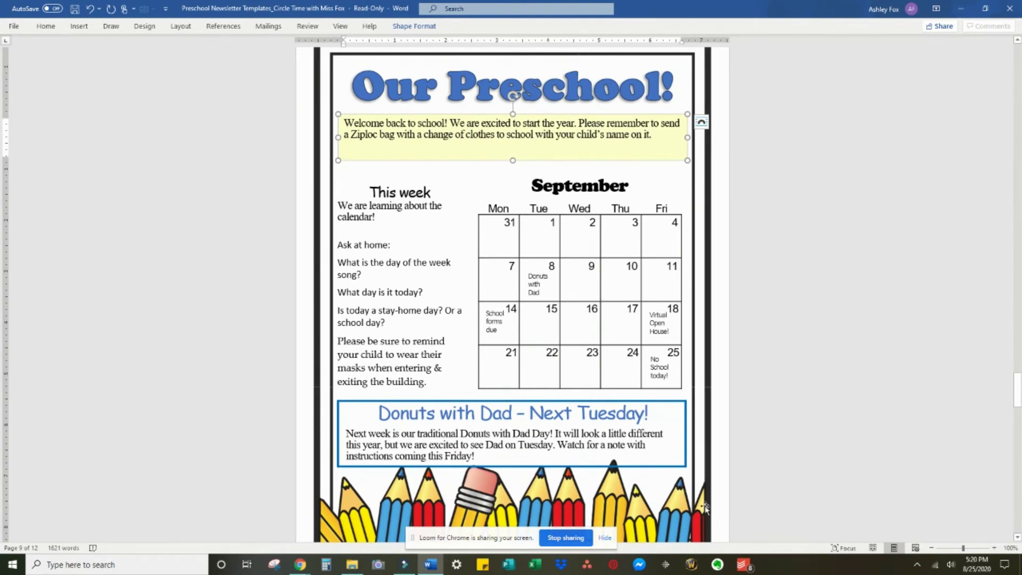
left_click(46, 28)
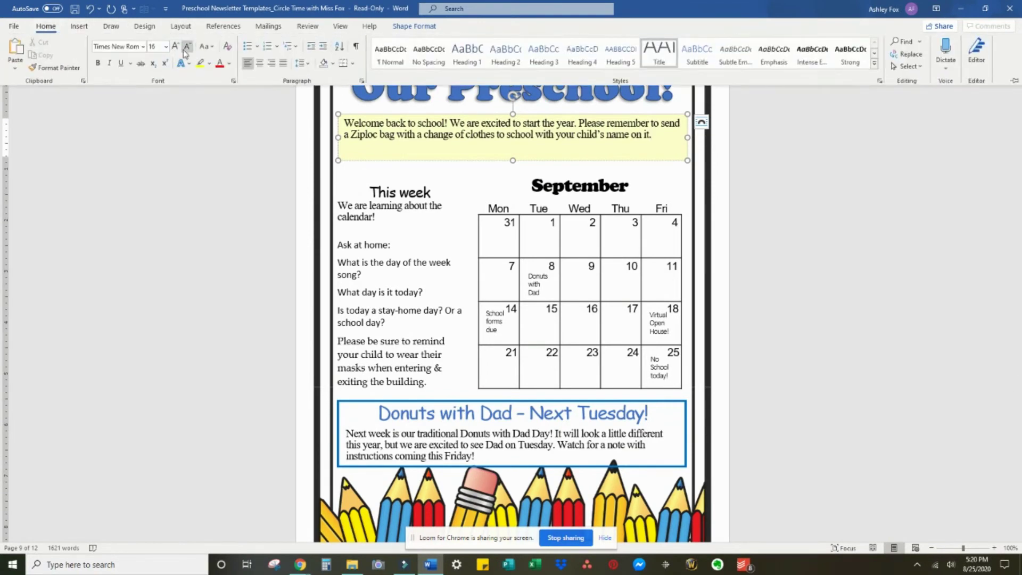
left_click(209, 63)
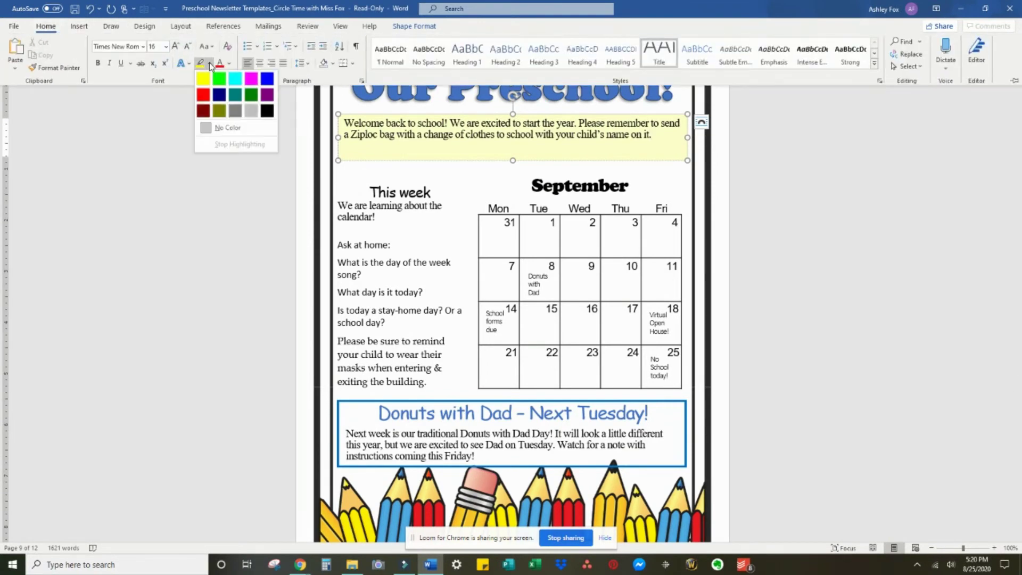
left_click(235, 80)
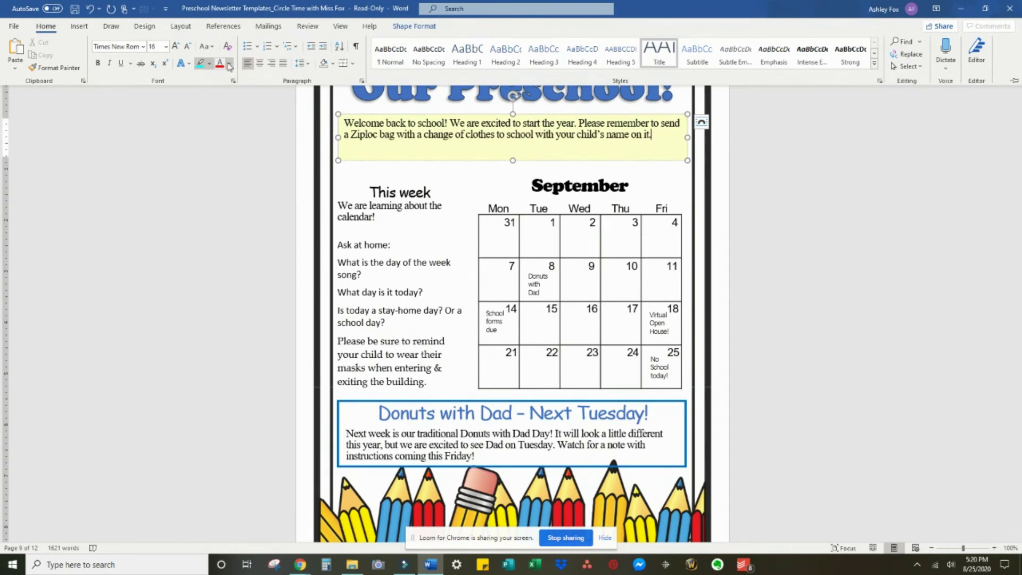
left_click(229, 63)
Fill the introductory note's text box with orange.
left_click(441, 151)
left_click(414, 26)
left_click(409, 41)
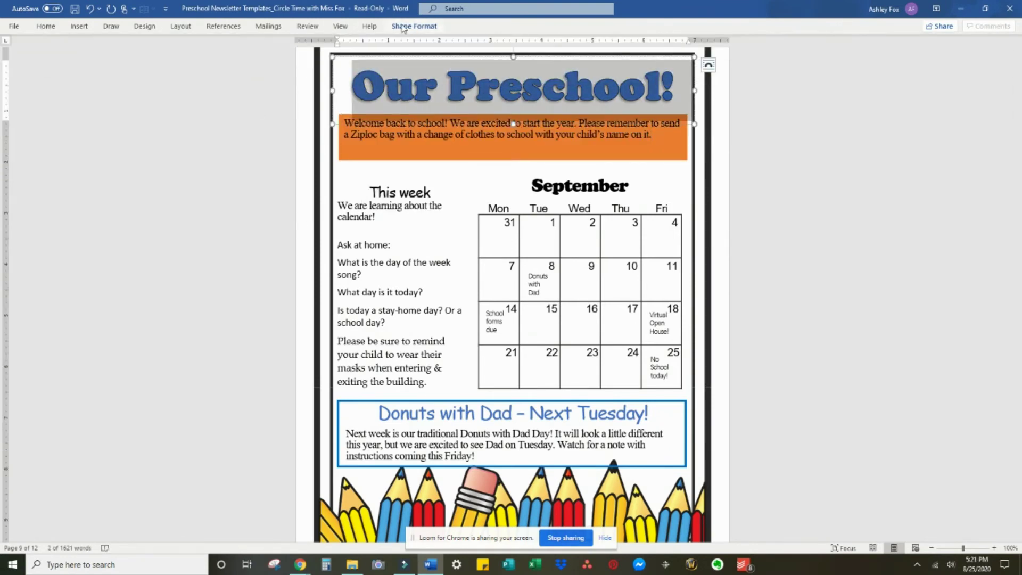
Recolor the "Our Preschool!" title text orange.
left_click(46, 26)
left_click(229, 64)
left_click(271, 109)
Recolor the "September" heading and the "Donuts with Dad" calendar event orange.
triple_click(548, 219)
left_click(611, 199)
triple_click(537, 318)
left_click(606, 307)
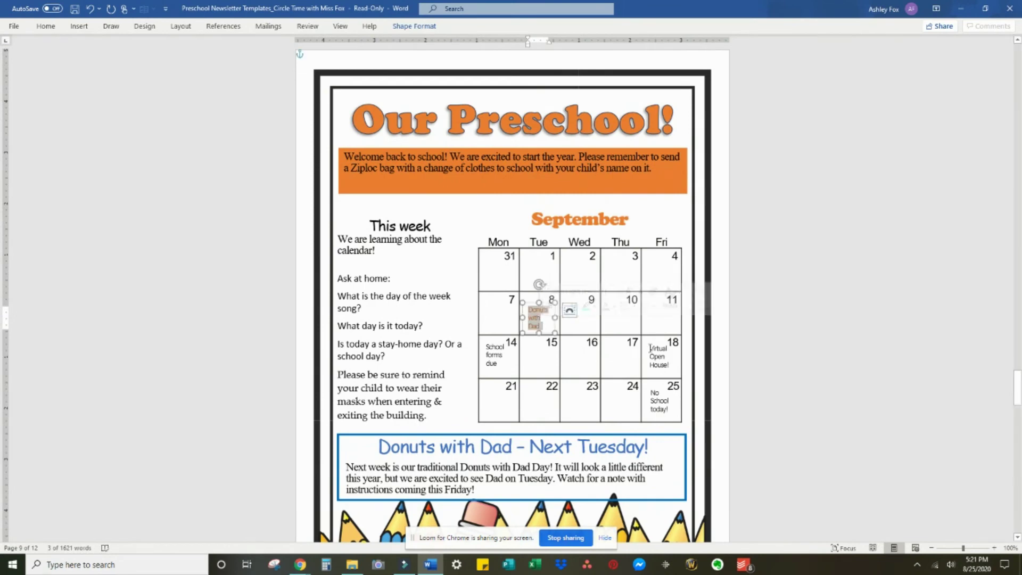
left_click(649, 347)
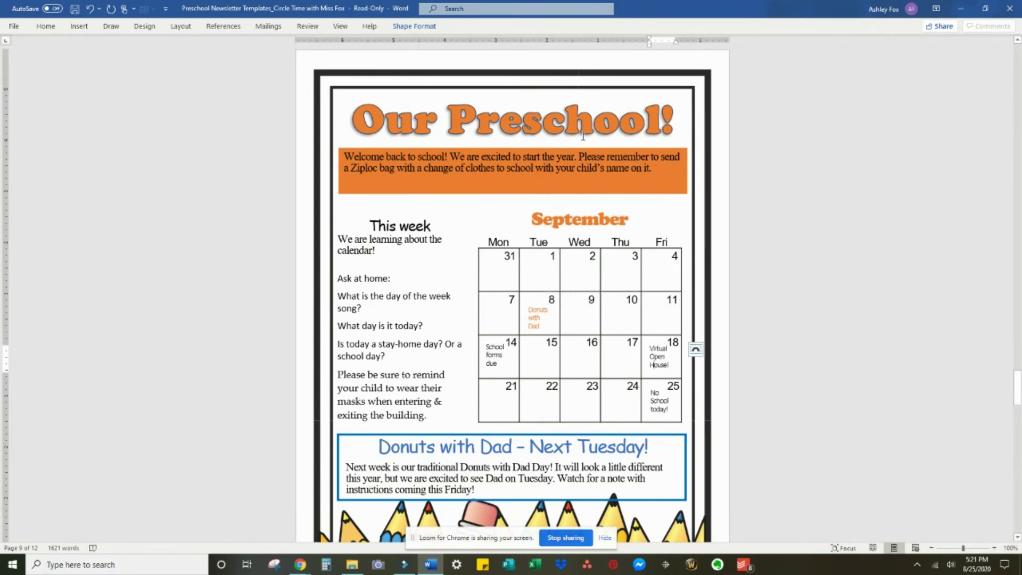
Change the "Our Preschool!" title's font color to white.
left_click(563, 118)
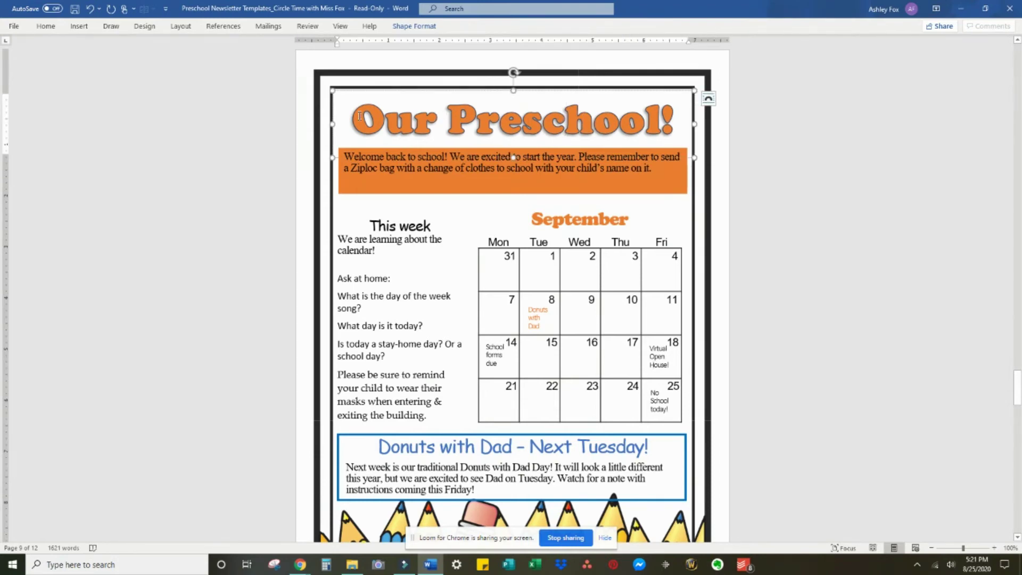
left_click_drag(358, 116, 675, 122)
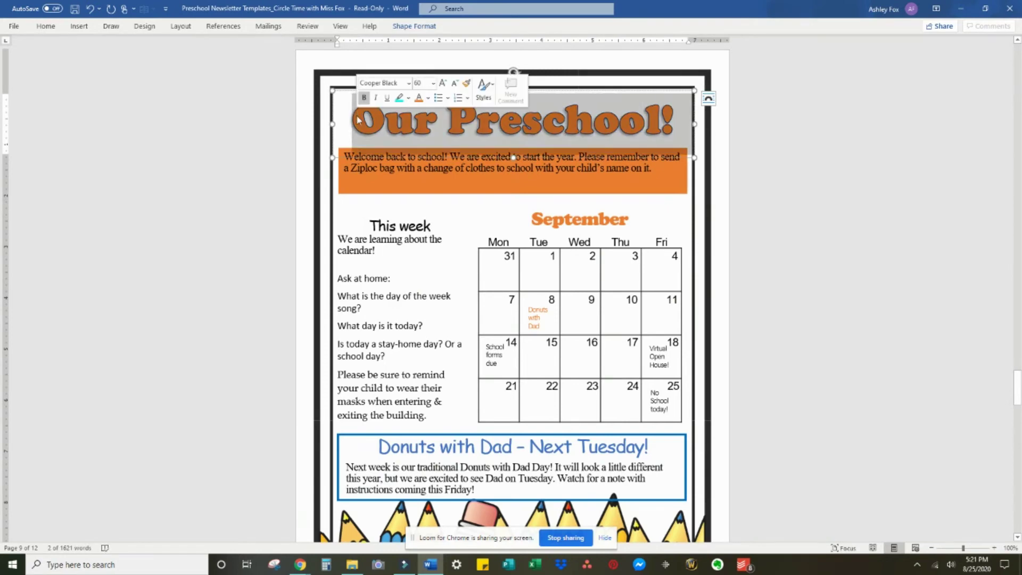
left_click(429, 99)
left_click(418, 141)
Fill the introductory note's text box with light gray.
left_click(683, 178)
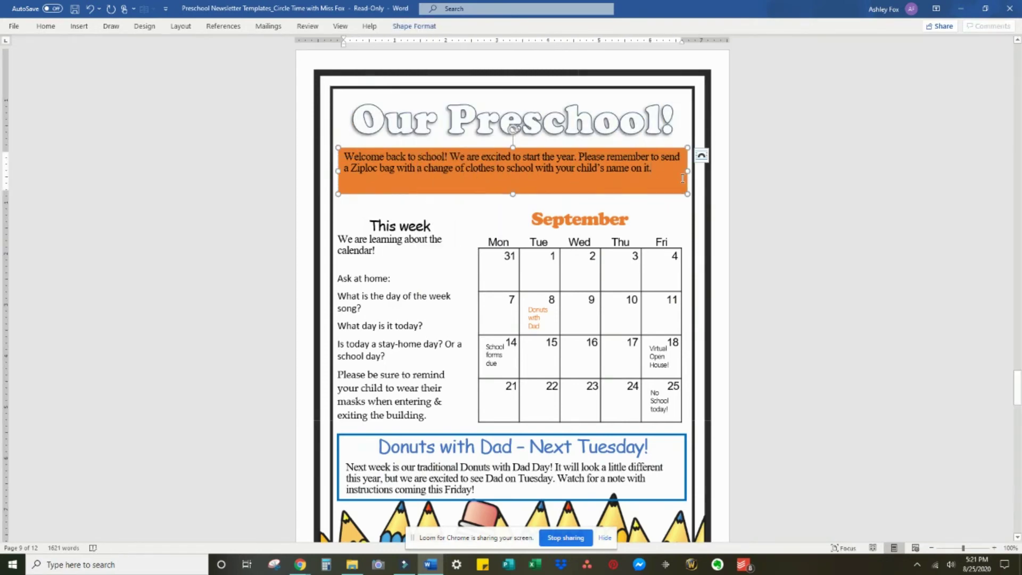
left_click(414, 26)
double_click(419, 27)
left_click(403, 42)
left_click(392, 68)
Change the "September" heading and the "Donuts with Dad" calendar event text to black.
triple_click(554, 270)
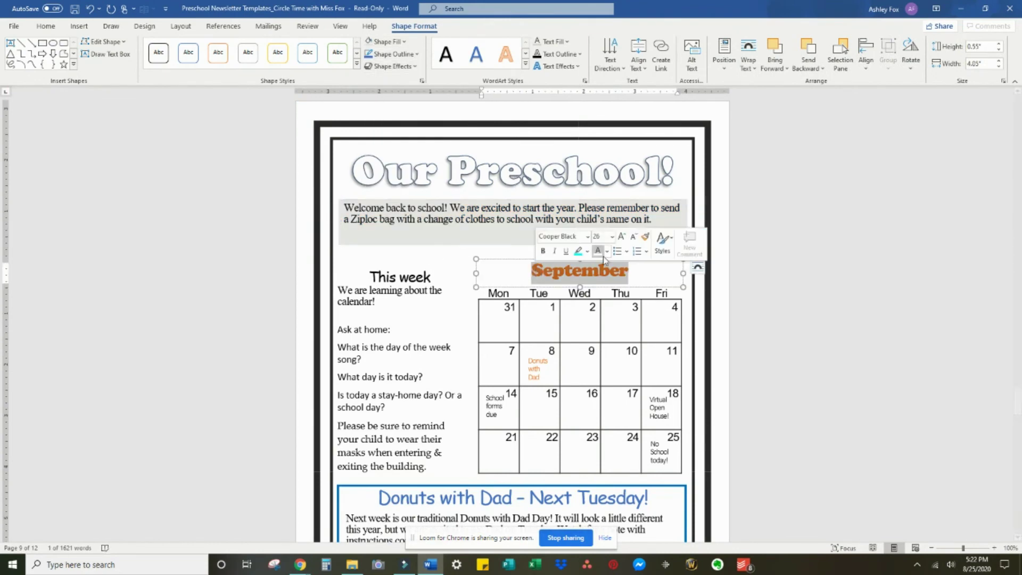
left_click(605, 253)
left_click(605, 292)
triple_click(537, 369)
Set the outline of the "Donuts with Dad" announcement box to black.
scroll(733, 317, "down", 3)
left_click(685, 341)
left_click(404, 53)
left_click(379, 80)
Change the "Donuts with Dad – Next Tuesday!" heading text to black.
triple_click(429, 345)
triple_click(554, 346)
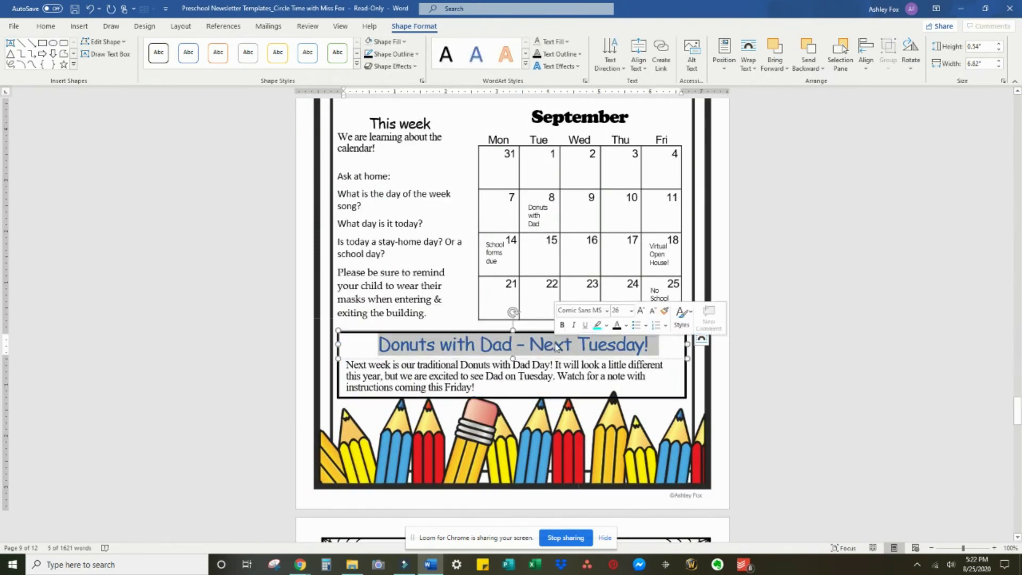
left_click(616, 325)
left_click(661, 445)
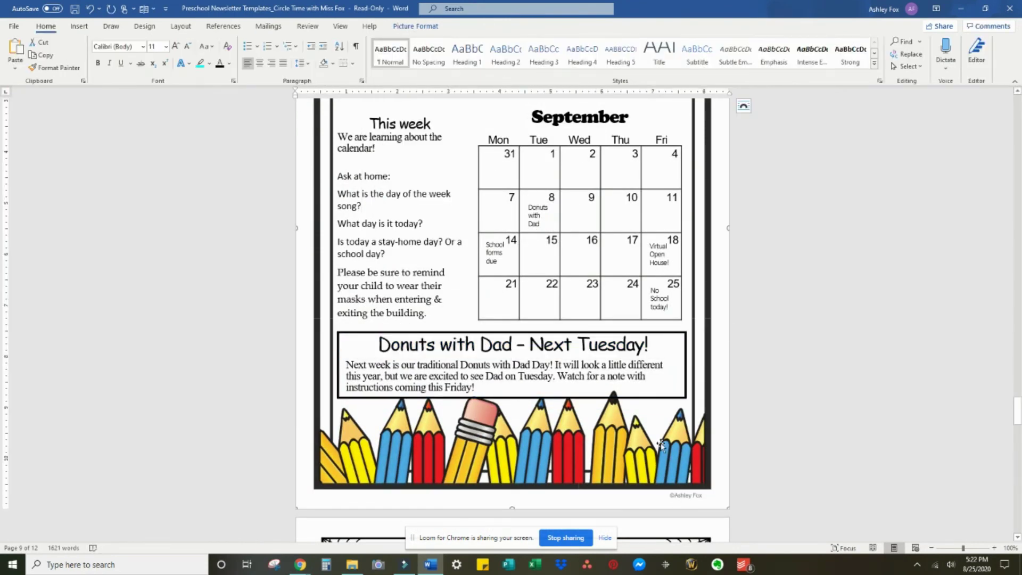
left_click(774, 440)
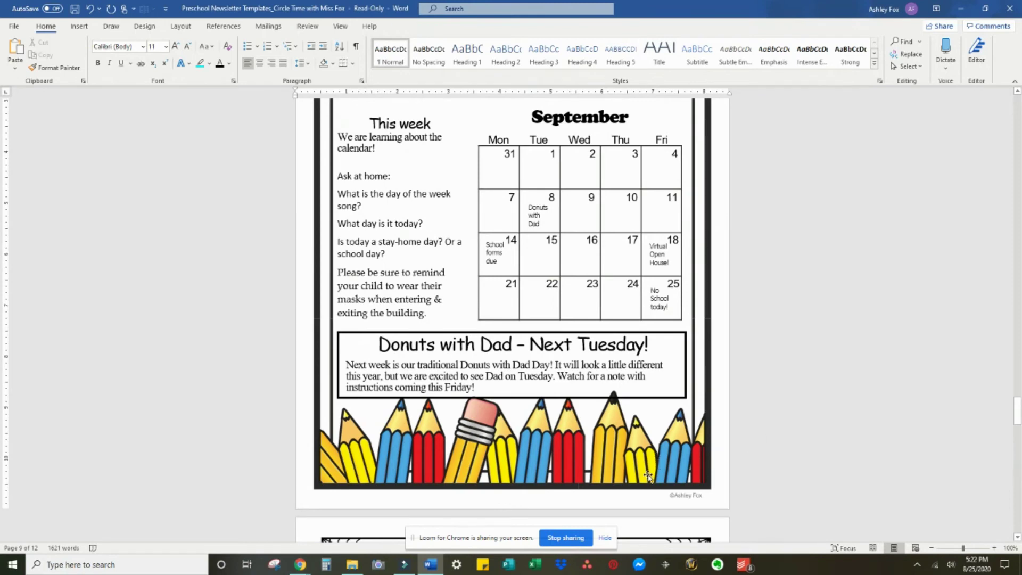
Set the color saturation of the pencil border picture to 0%.
left_click(648, 475)
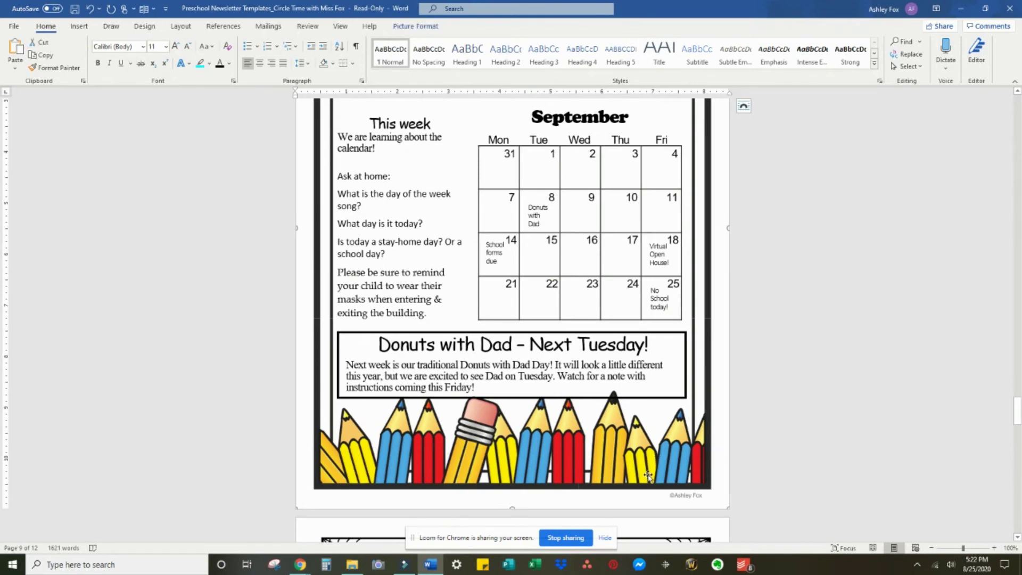
left_click(405, 27)
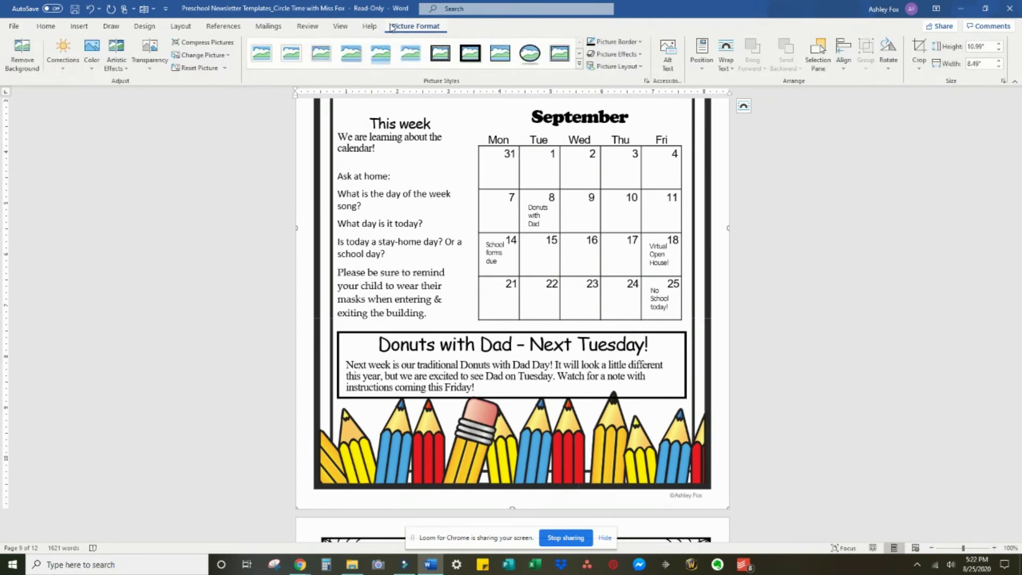
left_click(91, 52)
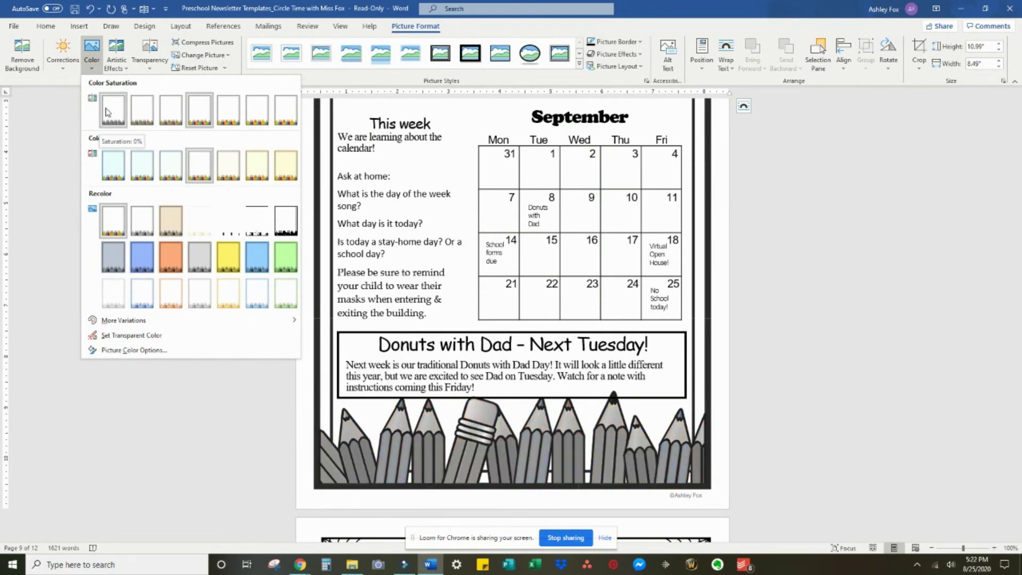
left_click(106, 112)
scroll(791, 286, "down", 5)
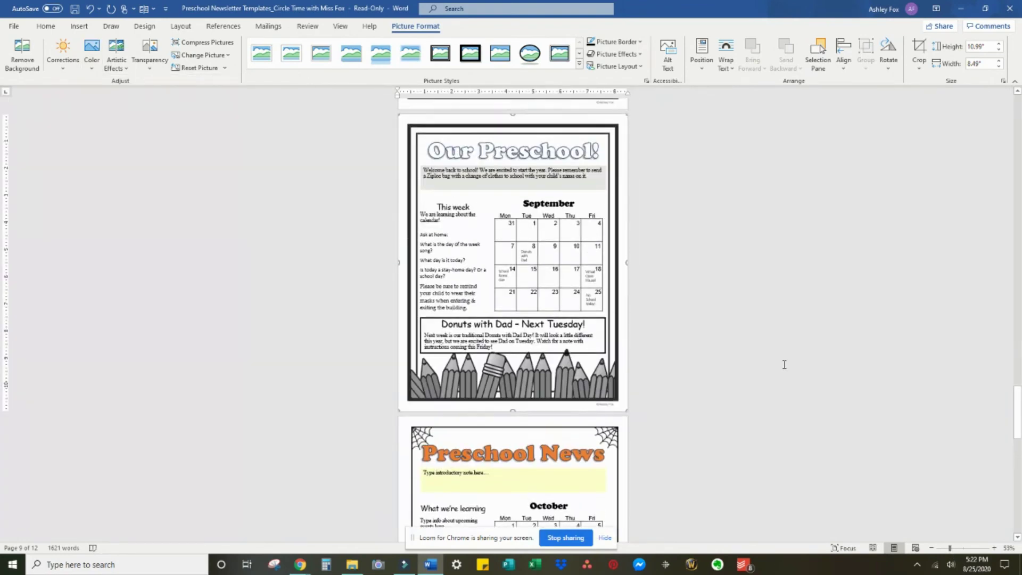
Minimize Word and the file folder window to return to the Teachers Pay Teachers product page in Chrome.
left_click(961, 8)
left_click(981, 15)
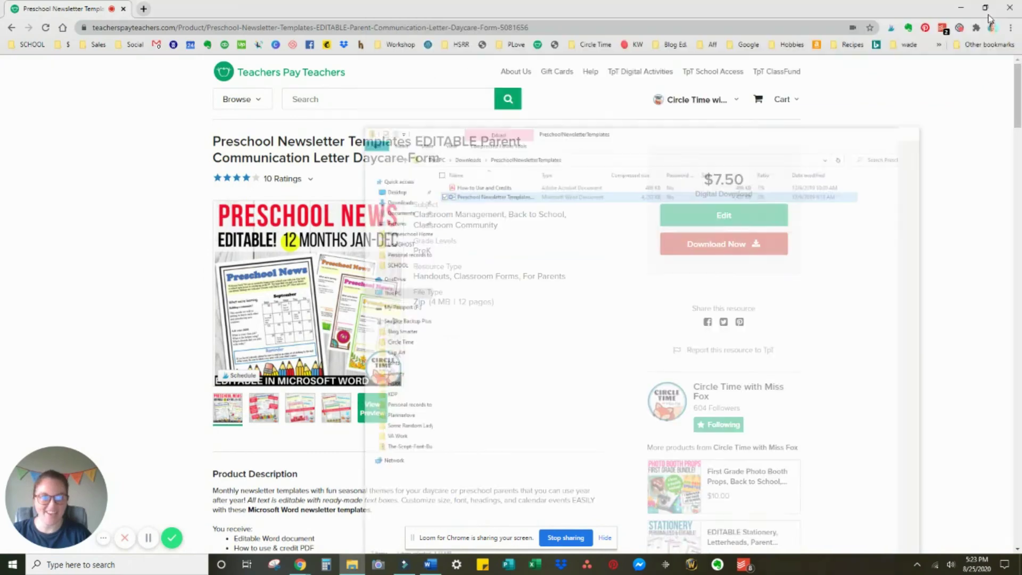